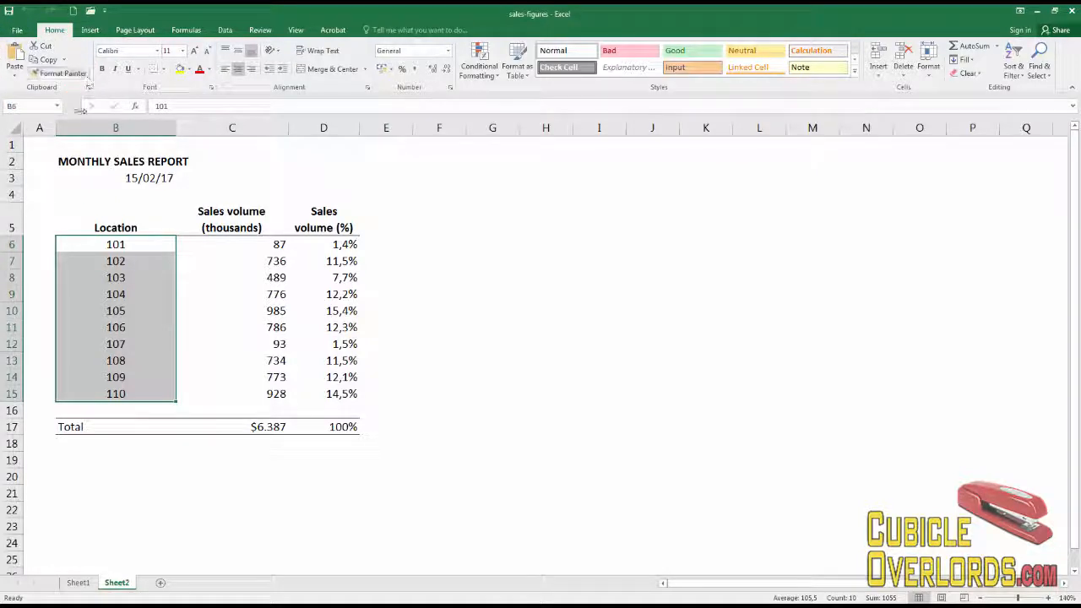
- Copy the location numbers in B6:B15 and paste them into column F starting at F6
left_click(47, 61)
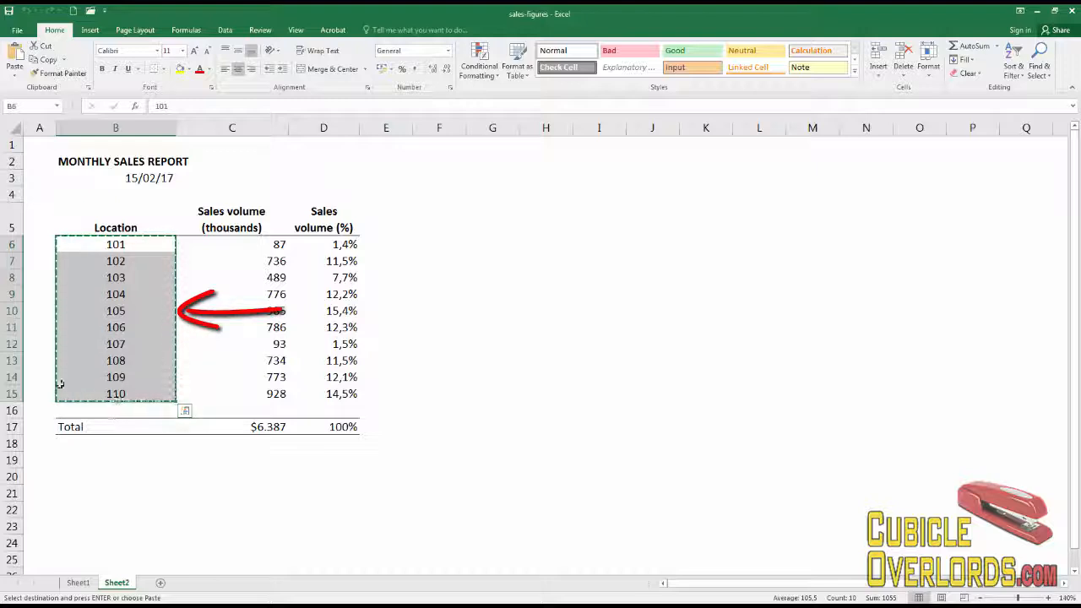
left_click(444, 242)
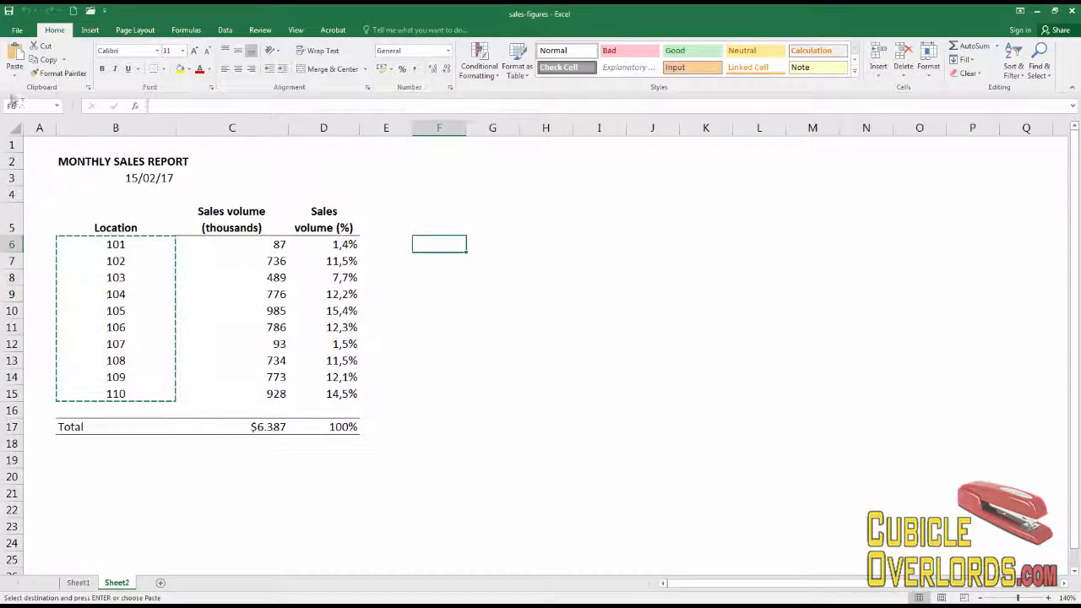
left_click(15, 58)
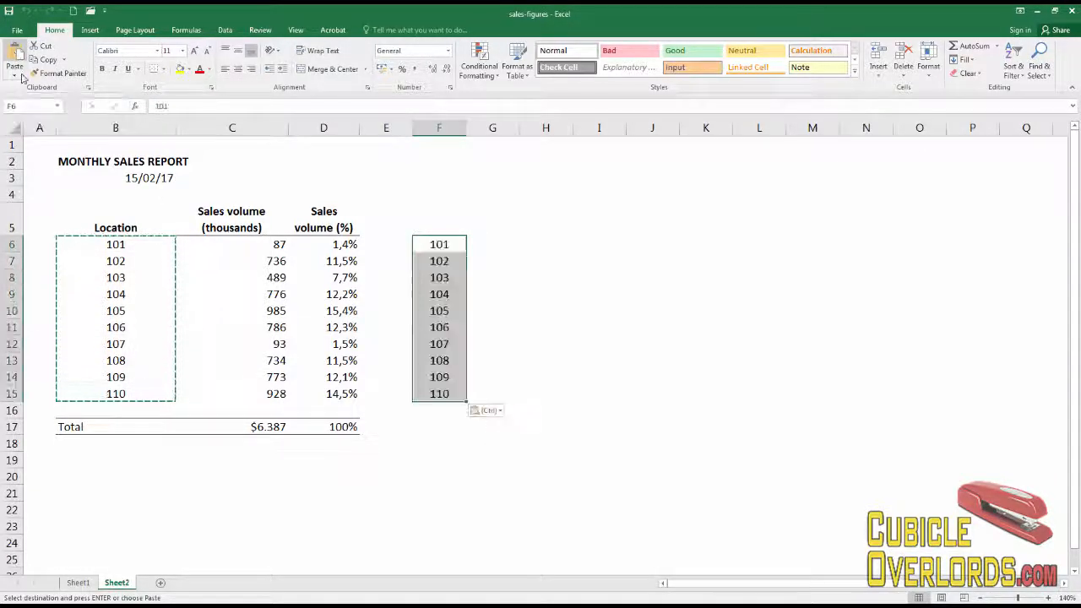
- Check the pasted location numbers in column F, then select F6:F15 and clear them
left_click(526, 243)
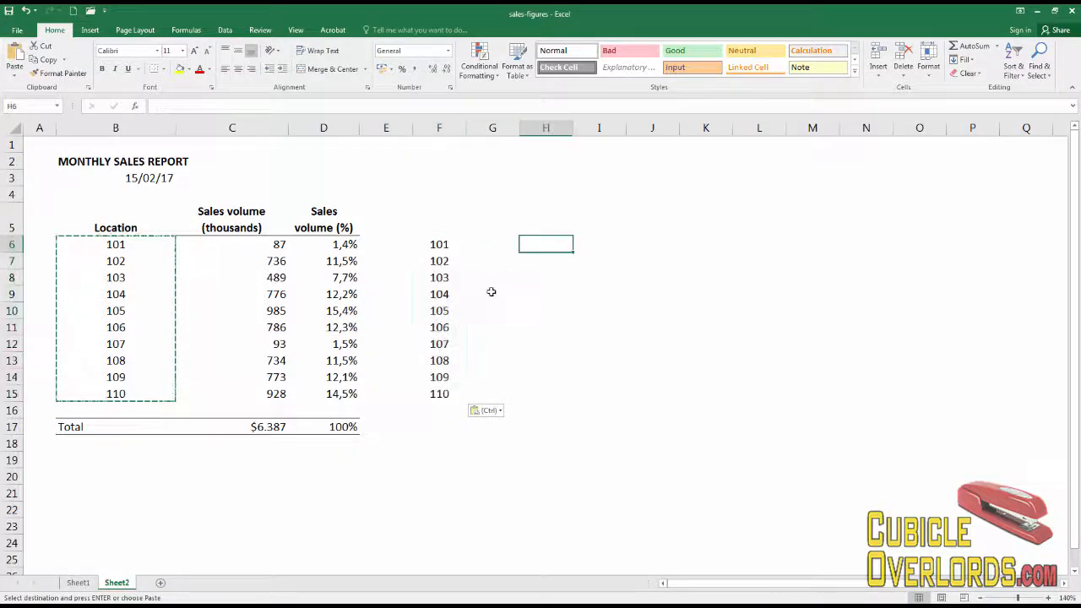
left_click(445, 244)
left_click(446, 294)
left_click(456, 358)
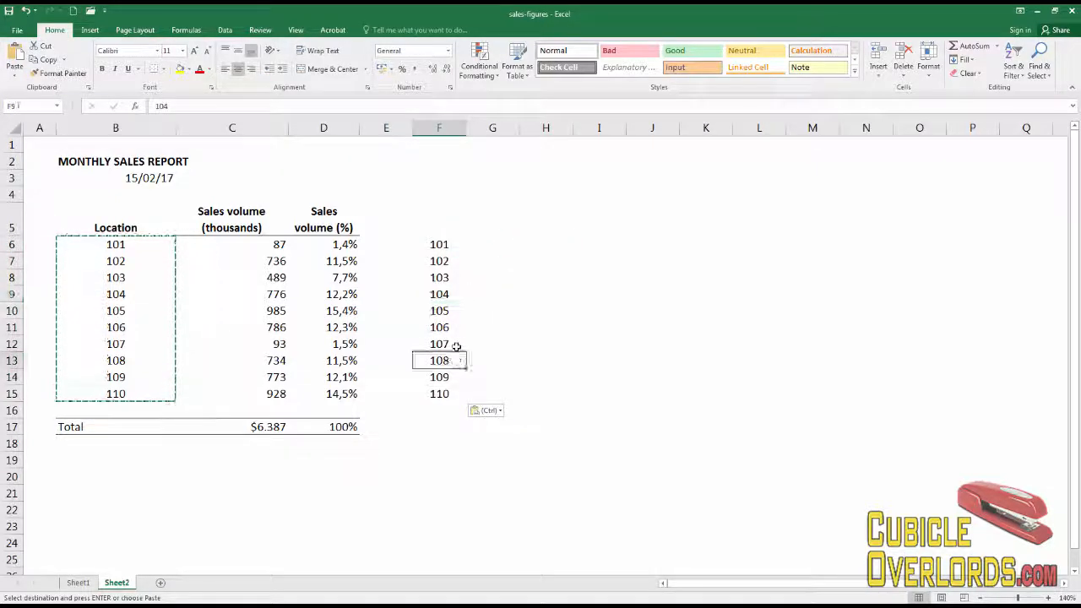
left_click(455, 279)
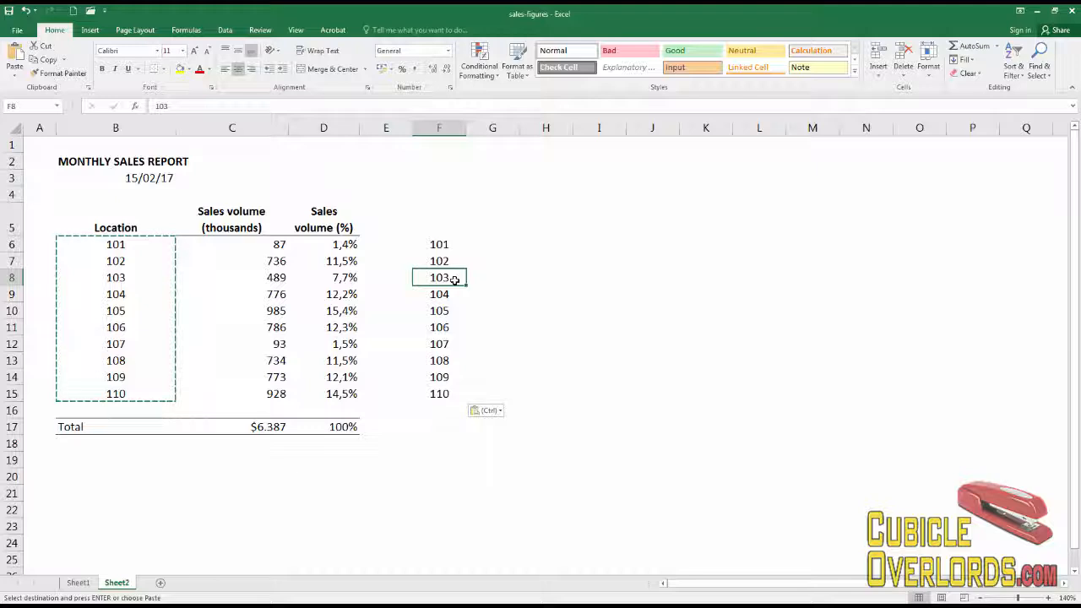
left_click_drag(442, 243, 439, 392)
key("Delete")
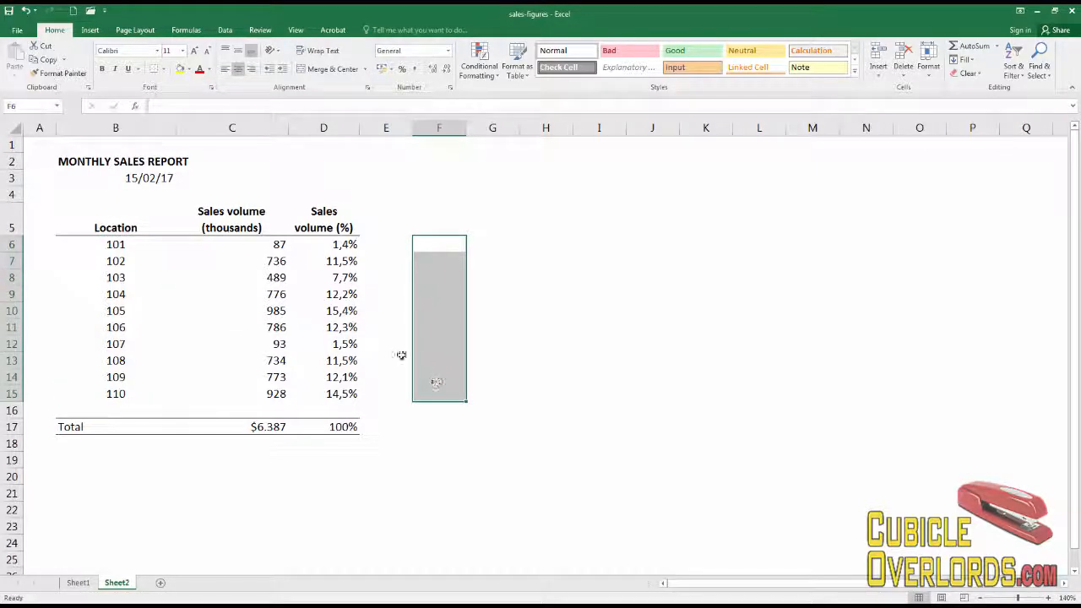
- Copy the sales volume percentage formulas in D6:D15
left_click(327, 264)
left_click(340, 245)
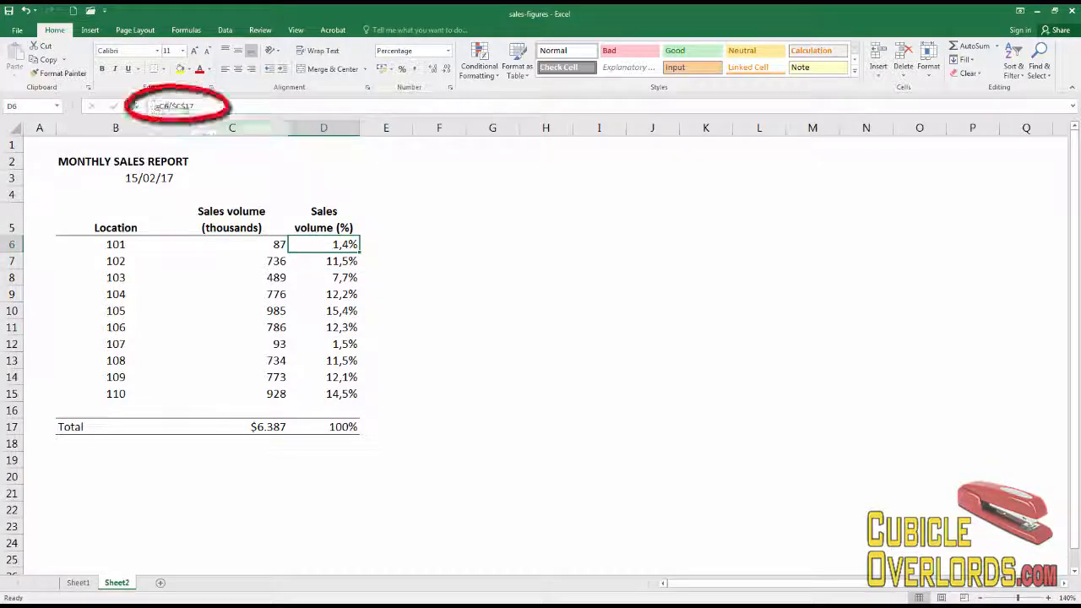
left_click(341, 397, "shift")
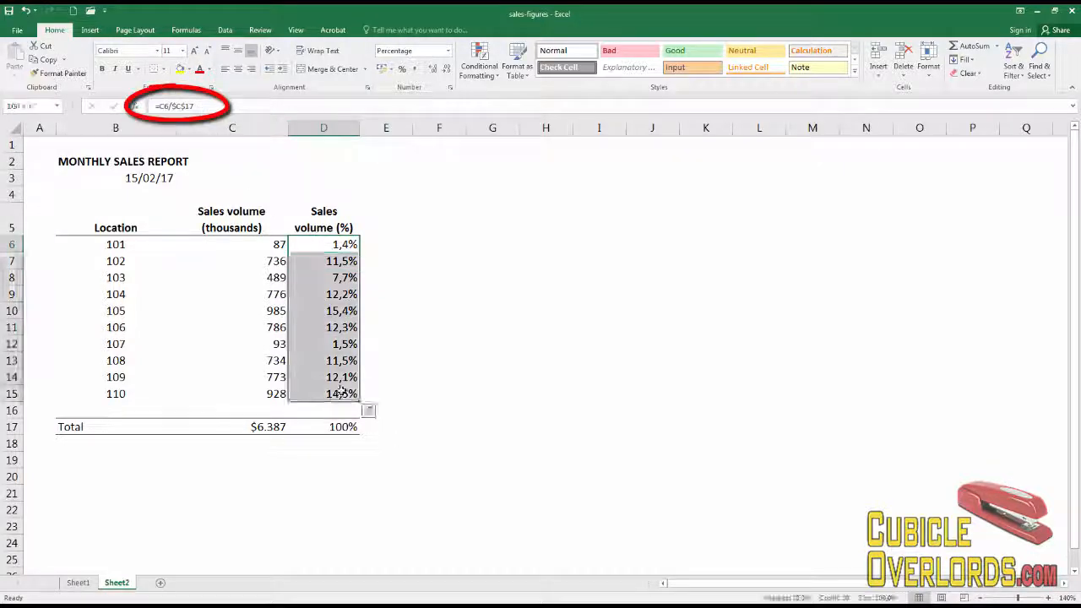
left_click(46, 60)
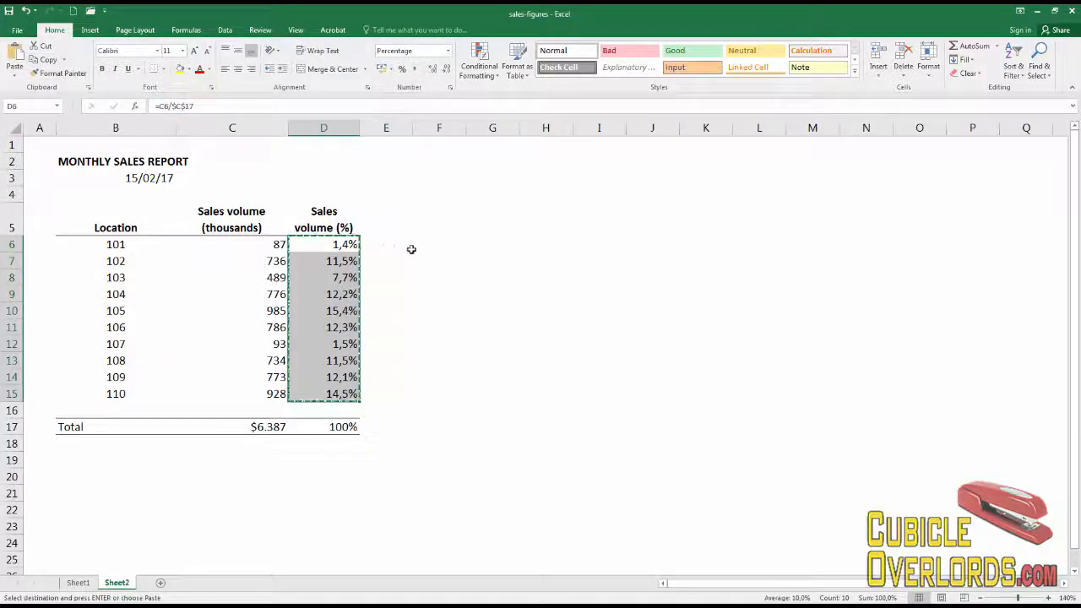
- Paste the copied percentage formulas into F6:F15
left_click(440, 246)
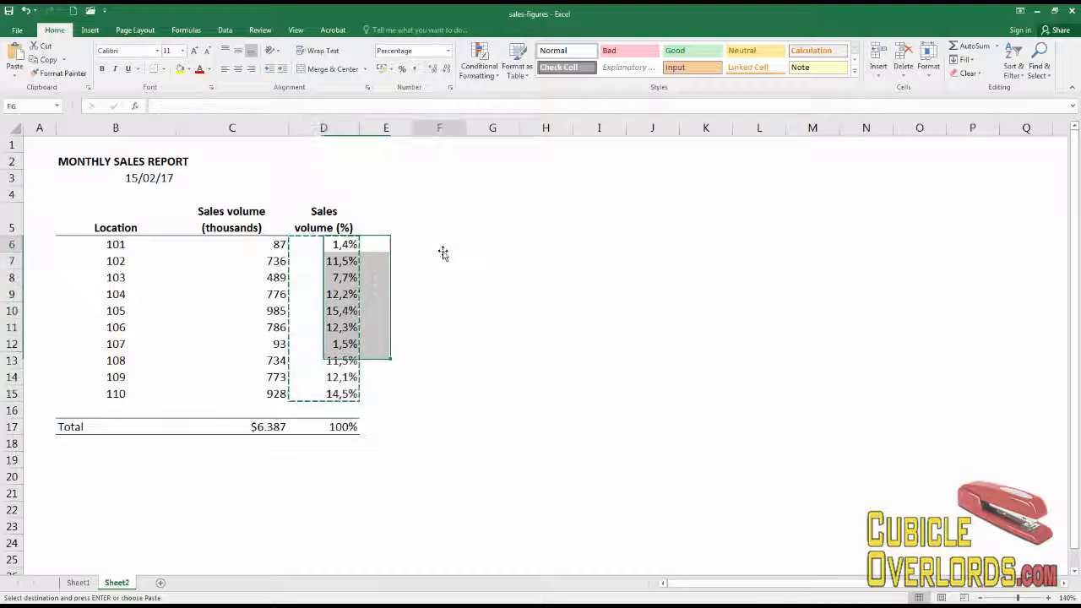
left_click(341, 246)
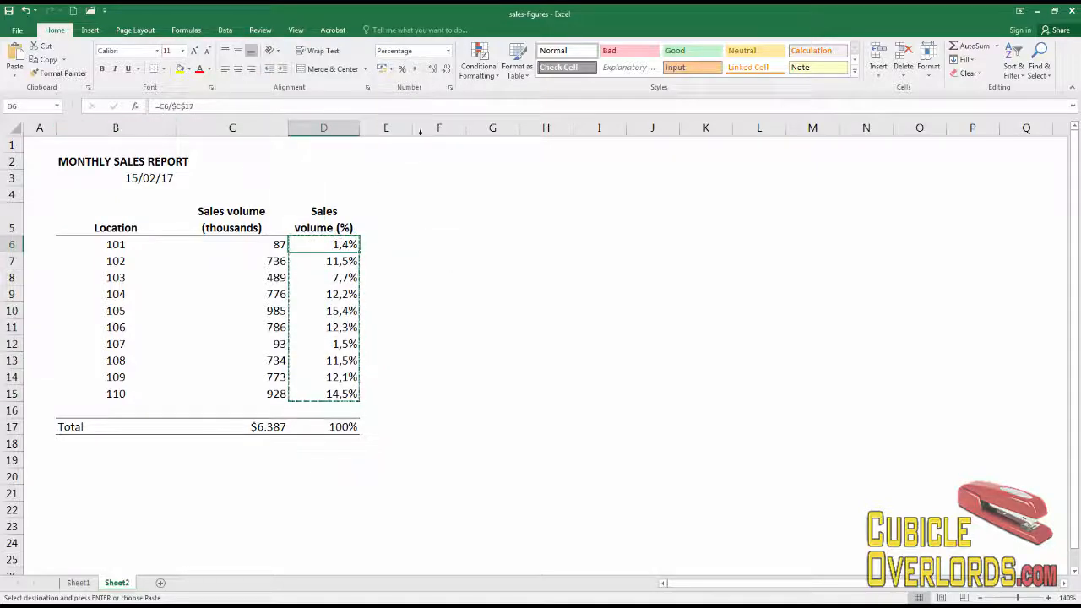
left_click(444, 244)
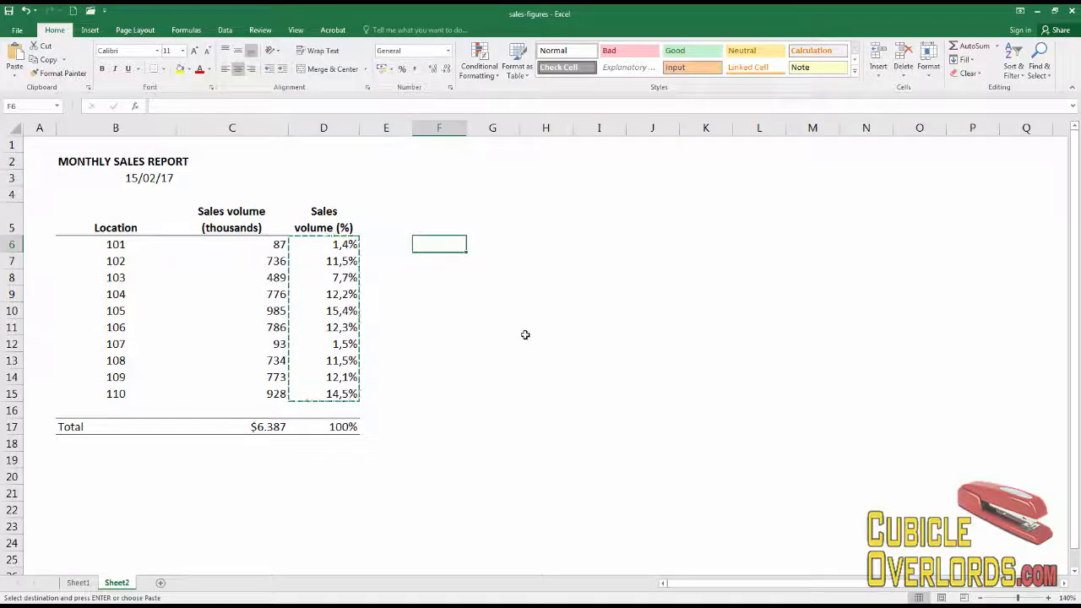
key("ctrl+v")
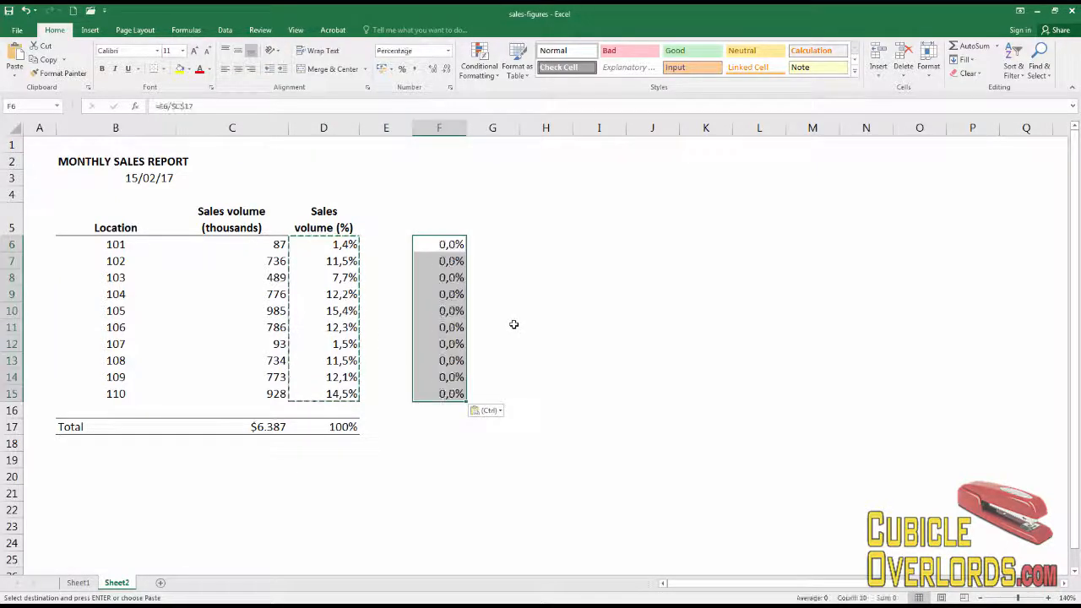
- Open the formula in F6 for editing to examine its cell references
left_click(514, 325)
left_click(445, 245)
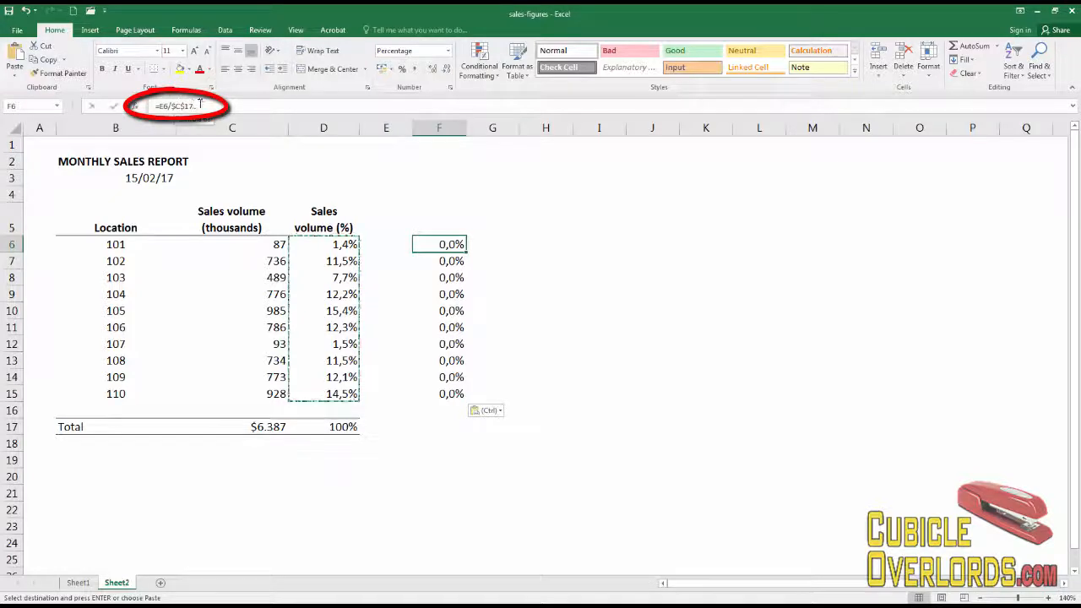
left_click(235, 106)
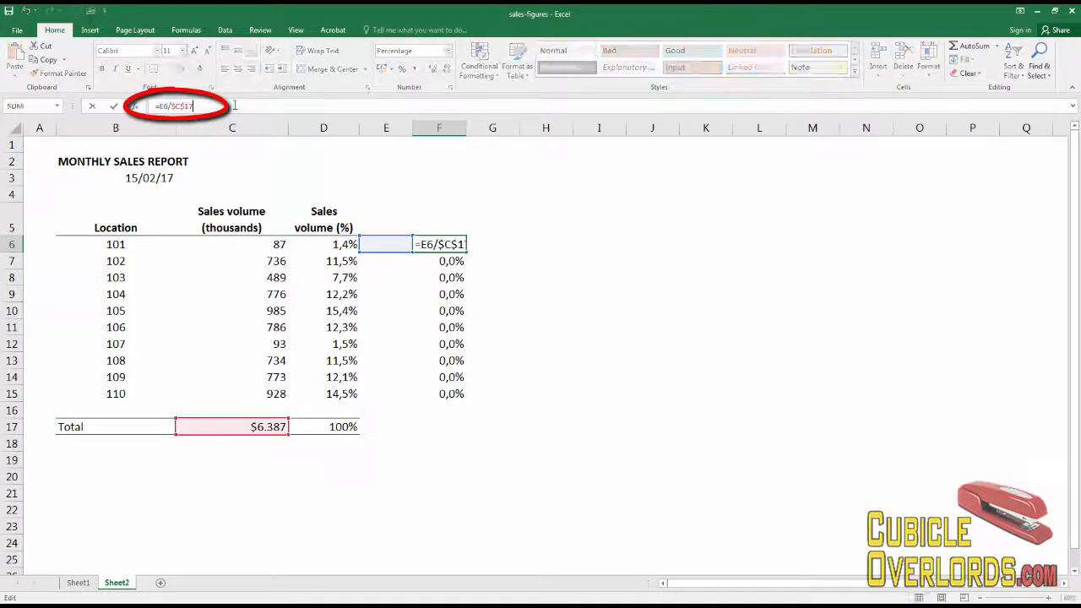
left_click(610, 291)
left_click(396, 281)
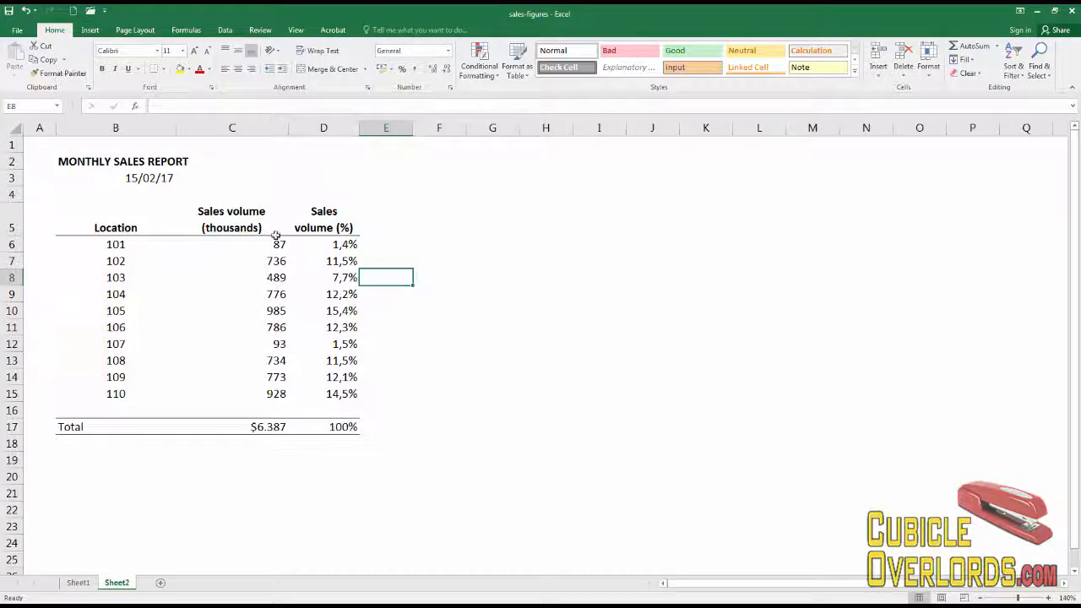
- Copy the Location header from B5, paste it into F5, and undo the paste
left_click(118, 225)
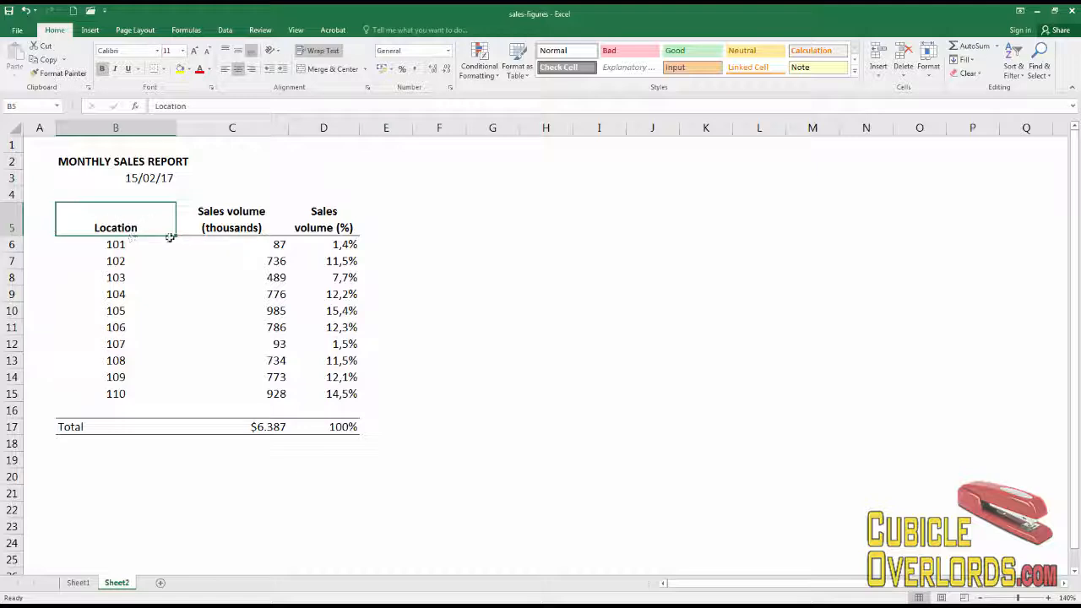
left_click(47, 59)
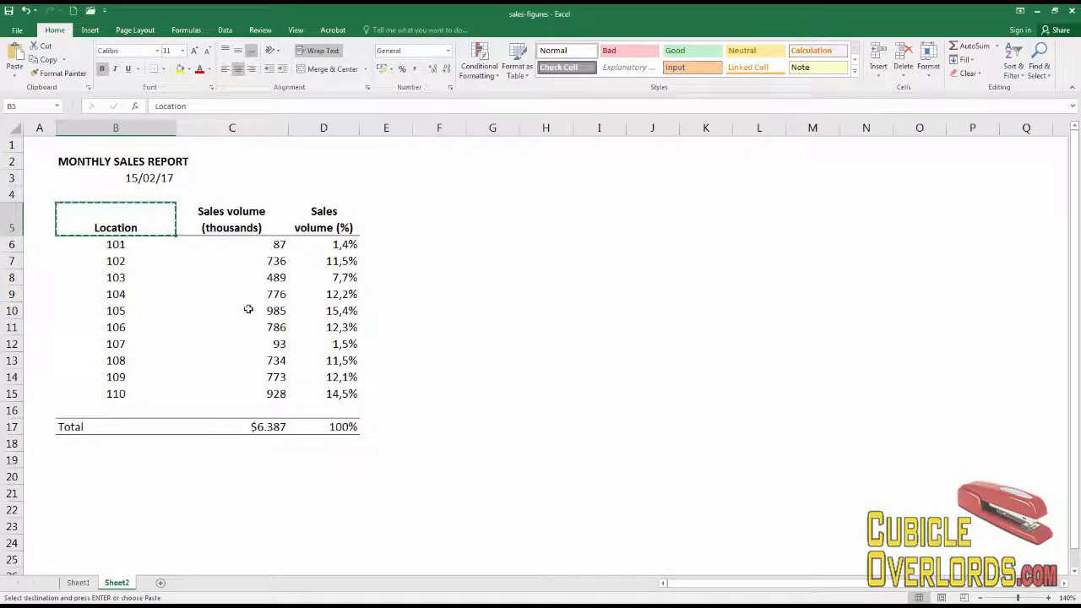
left_click(425, 226)
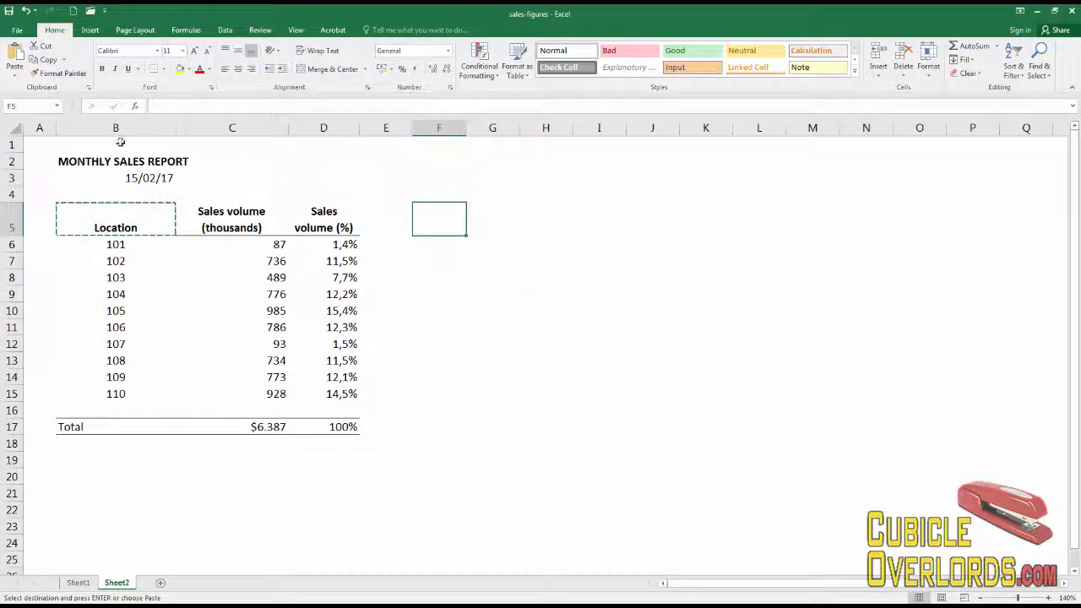
left_click(16, 56)
left_click(465, 284)
left_click(439, 223)
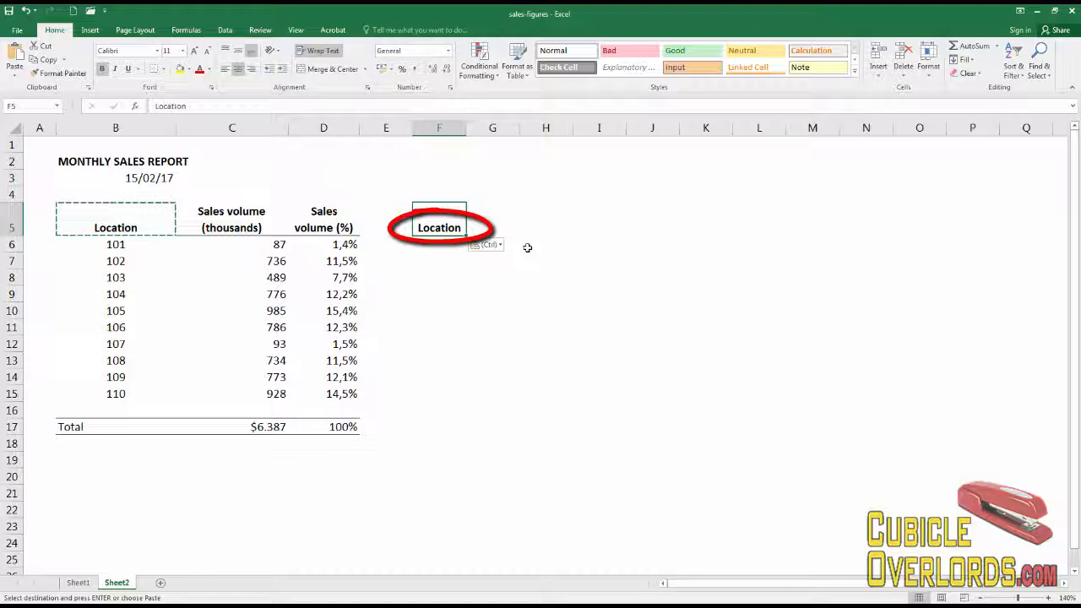
key("ctrl+z")
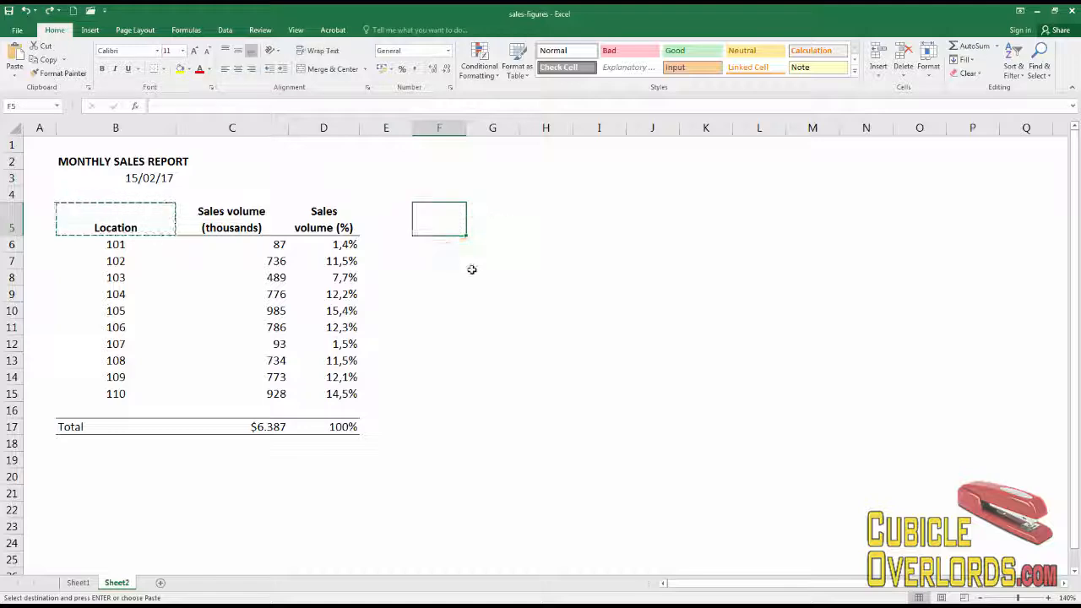
- Copy the Location header from B5 into E5 and undo that paste
left_click(473, 272)
left_click(389, 228)
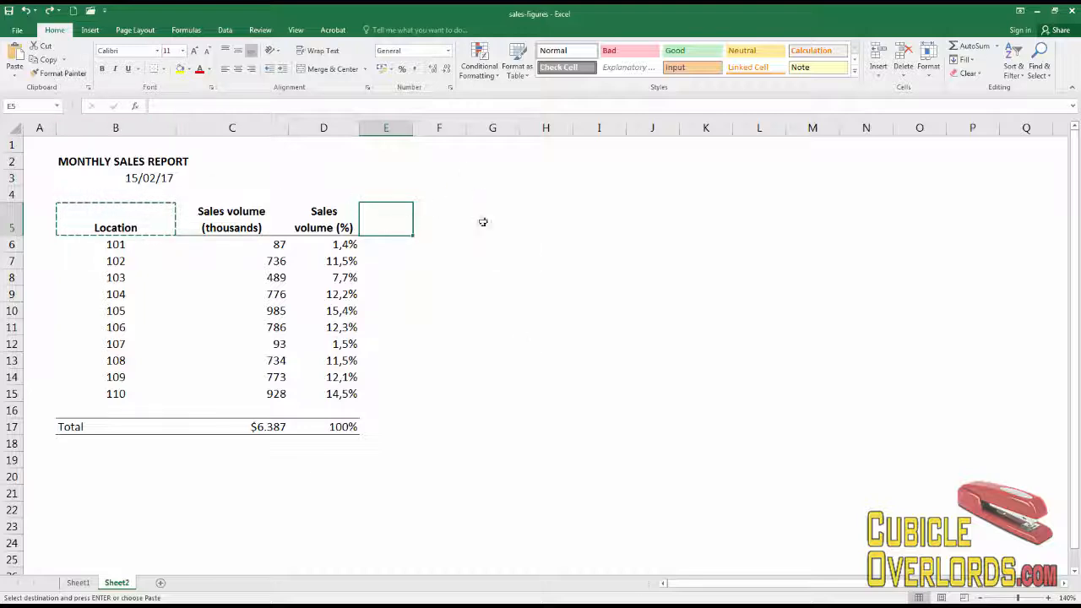
left_click(142, 219)
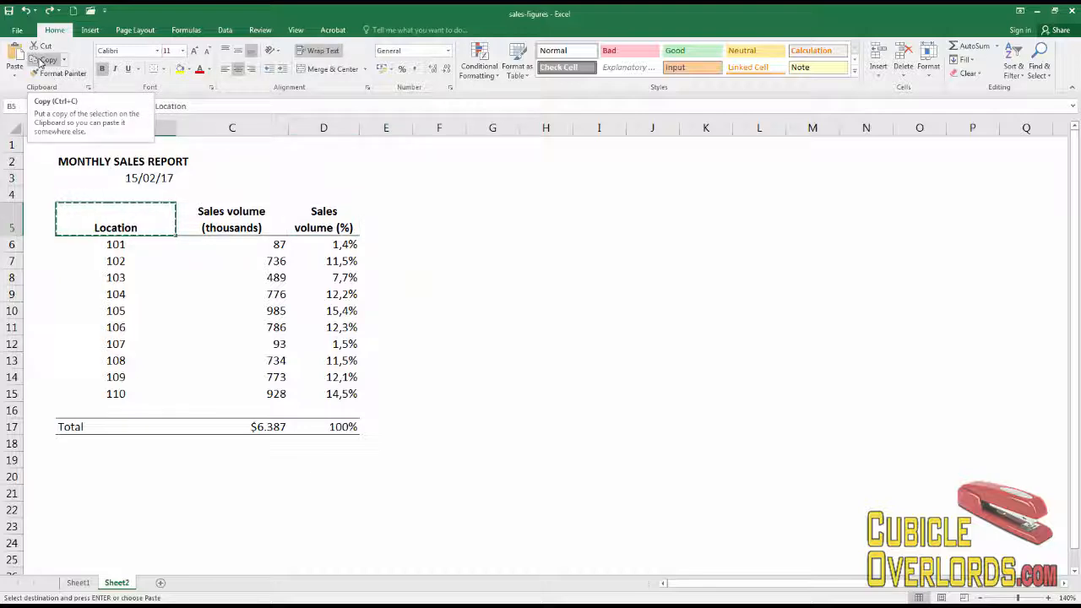
left_click(39, 63)
left_click(390, 220)
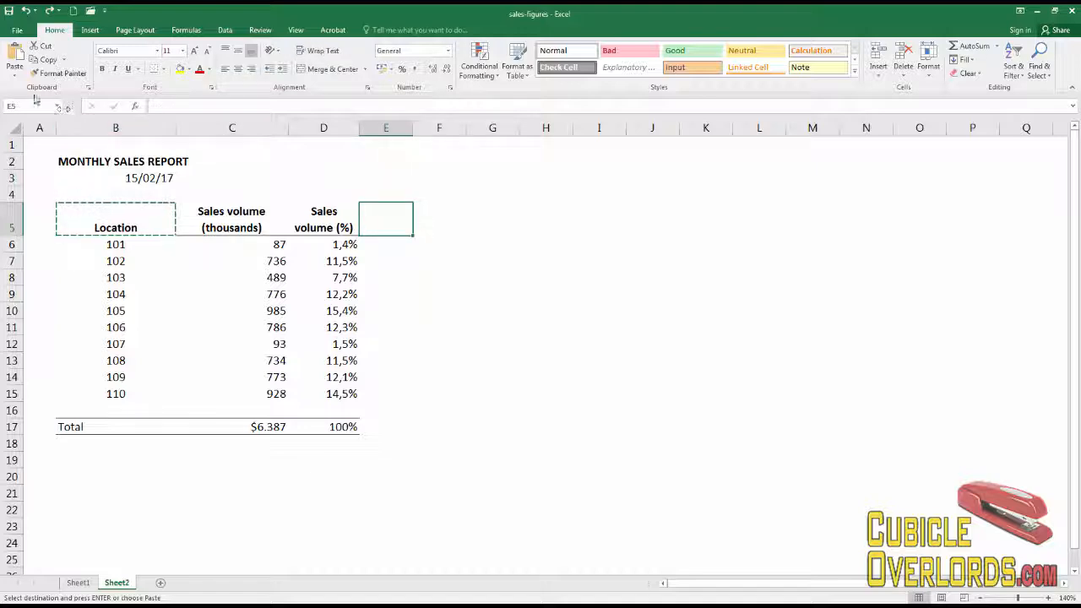
left_click(14, 59)
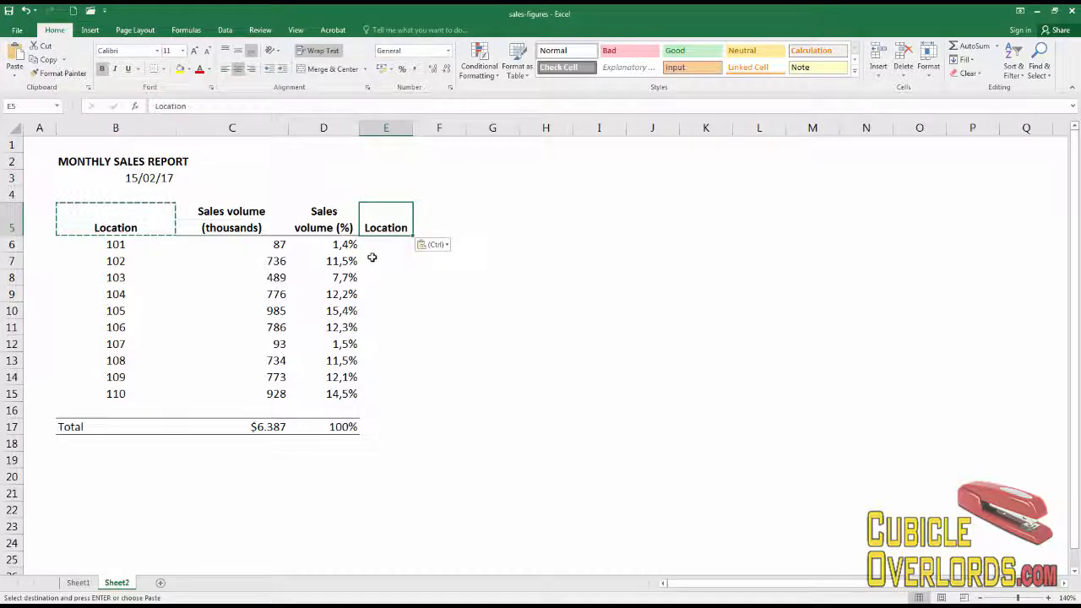
key("ctrl+z")
left_click(396, 273)
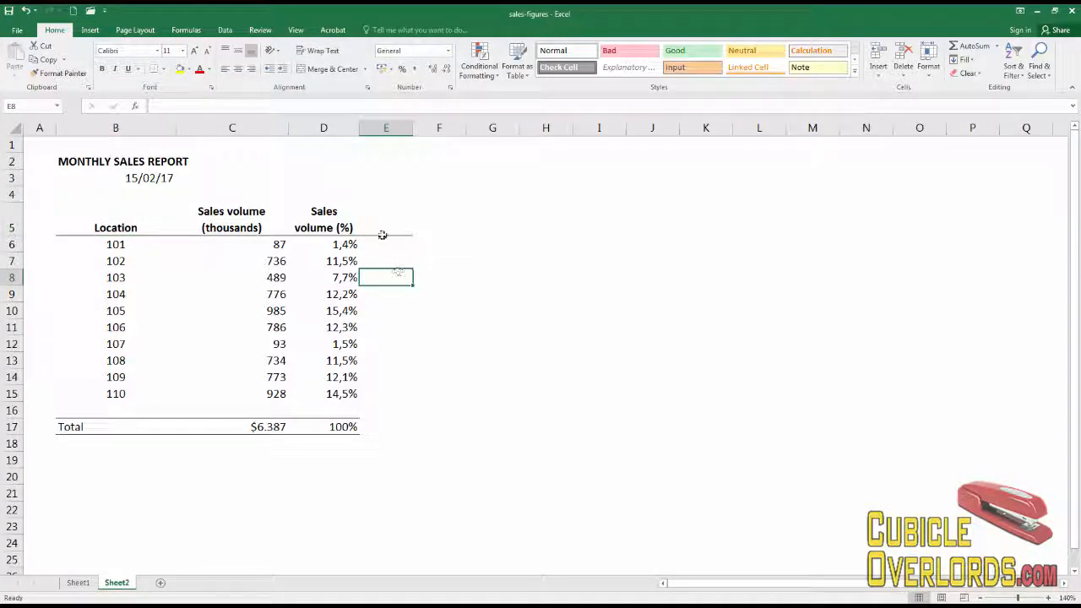
- Enter Bold as a header in E5
left_click(406, 225)
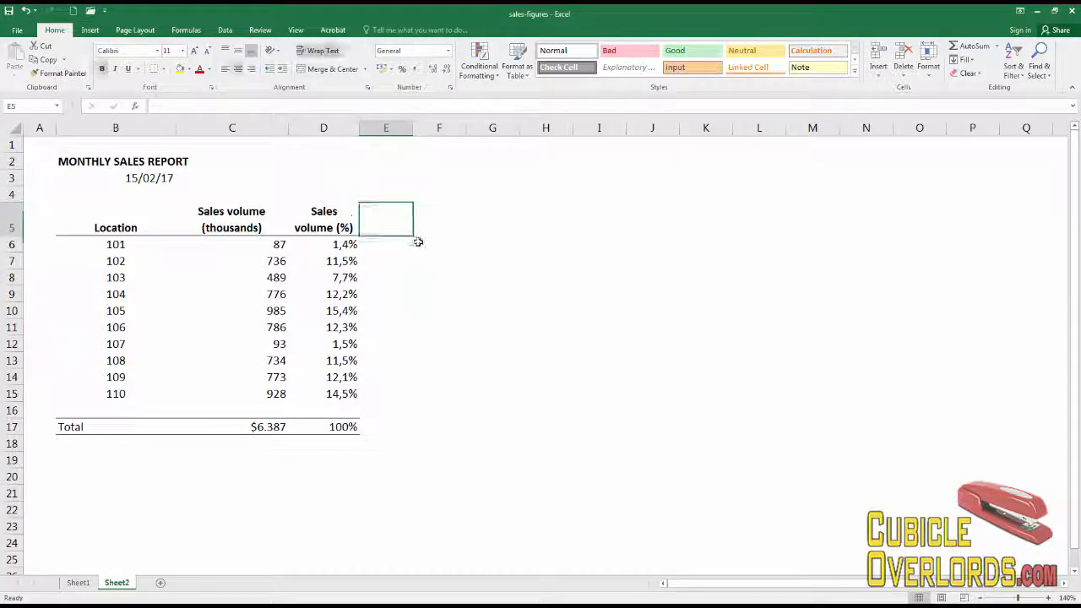
type("Bold")
key("Return")
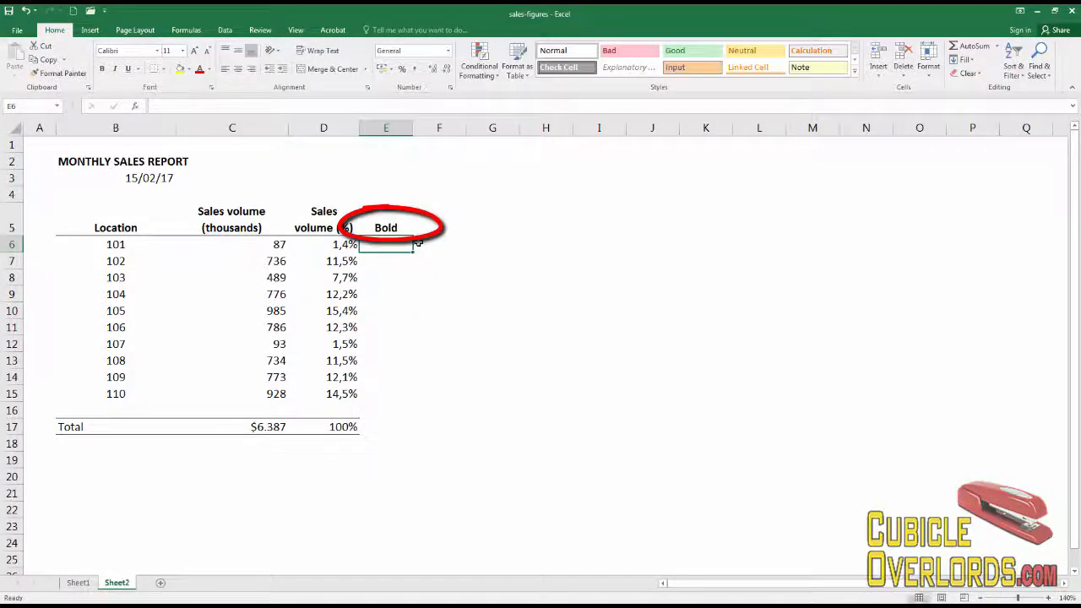
- Replace the header in E5 with Title
left_click(414, 230)
type("Title")
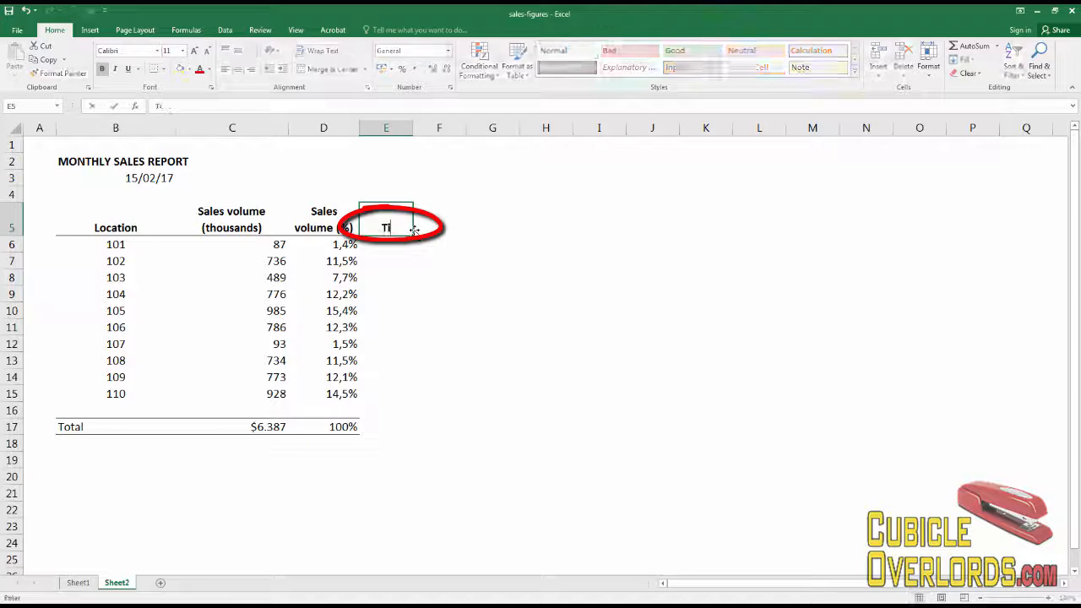
key("Return")
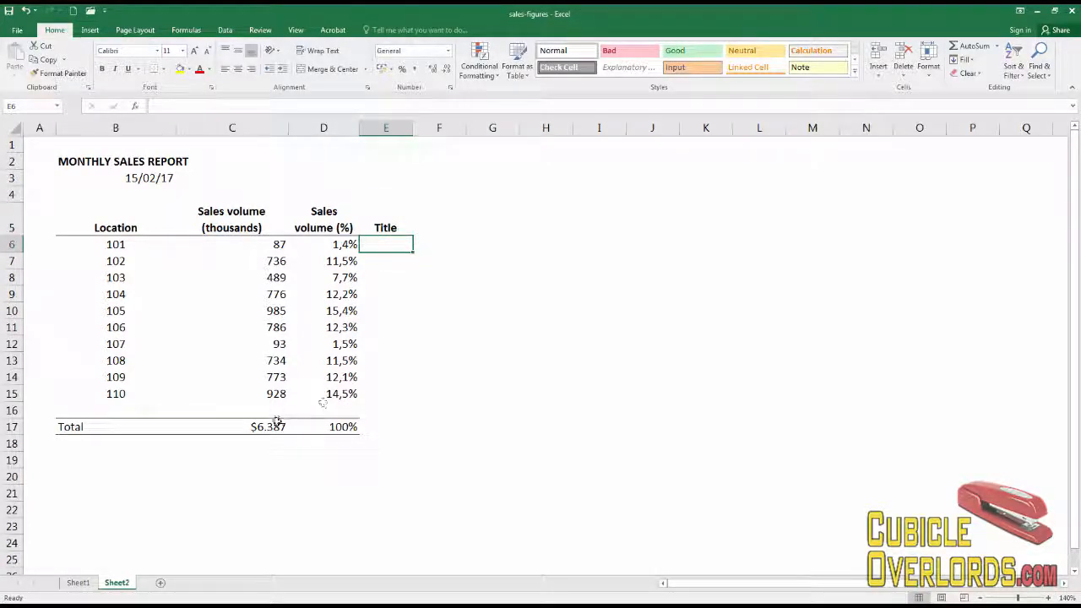
- Examine the total cells in C17 and D17
left_click(270, 428)
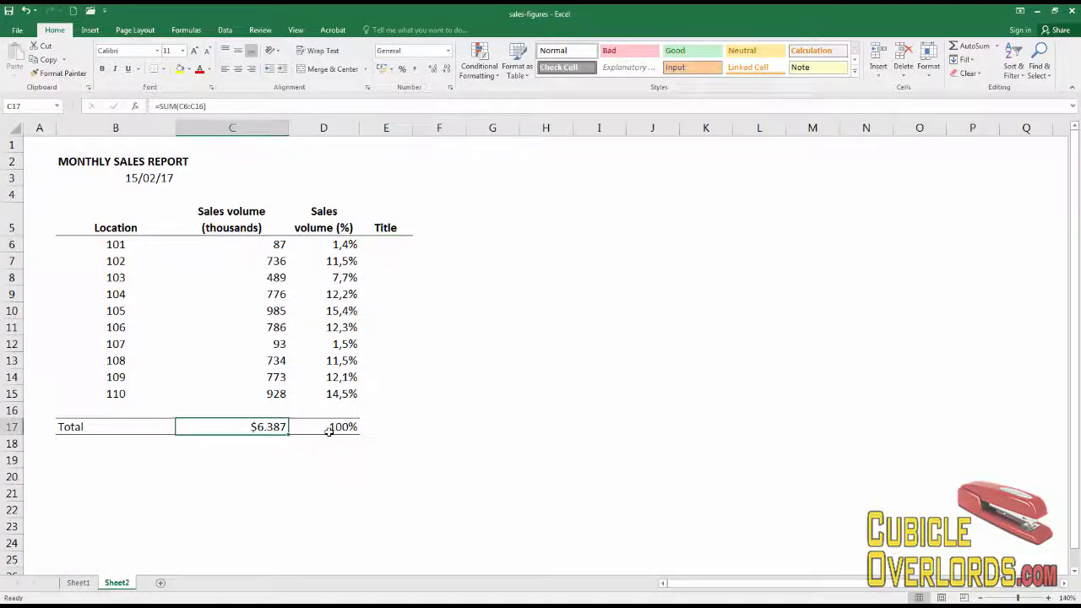
left_click(346, 427)
left_click(282, 425)
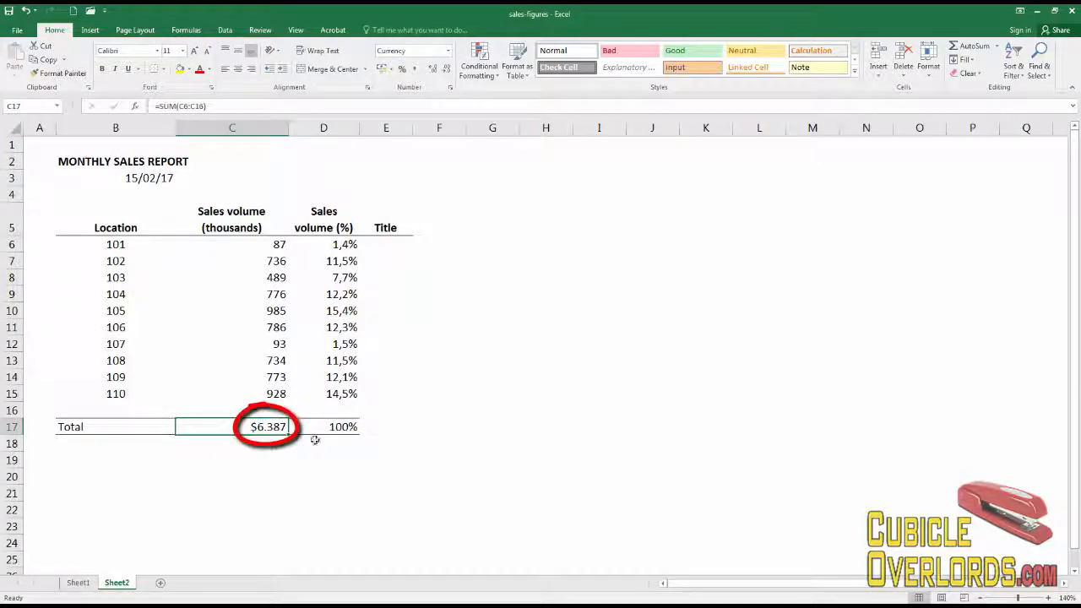
left_click(401, 429)
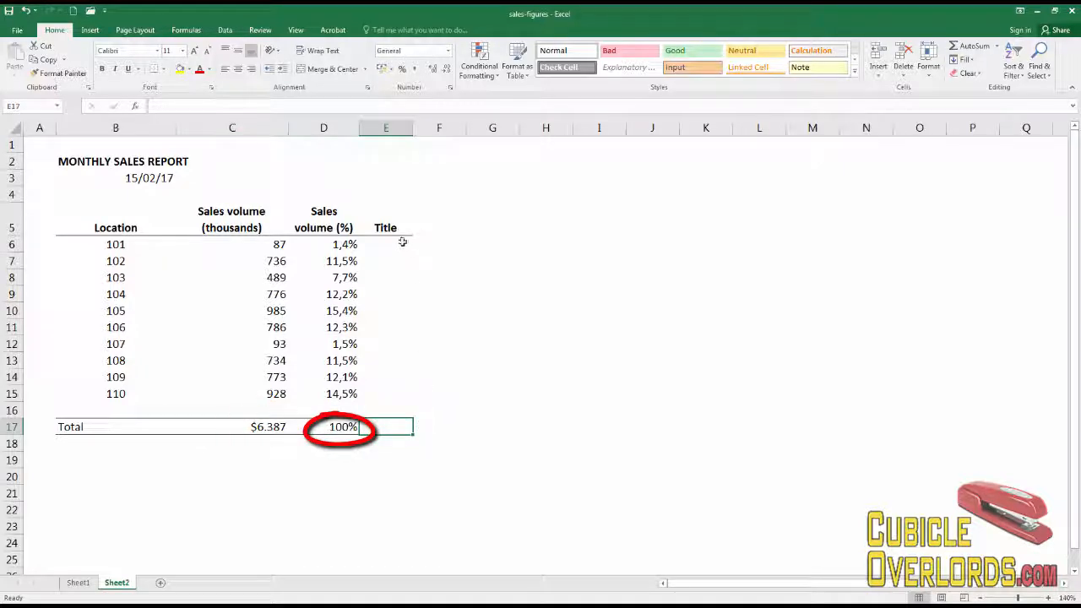
- Replace the header in E5 with Manager Code
left_click_drag(398, 242, 386, 403)
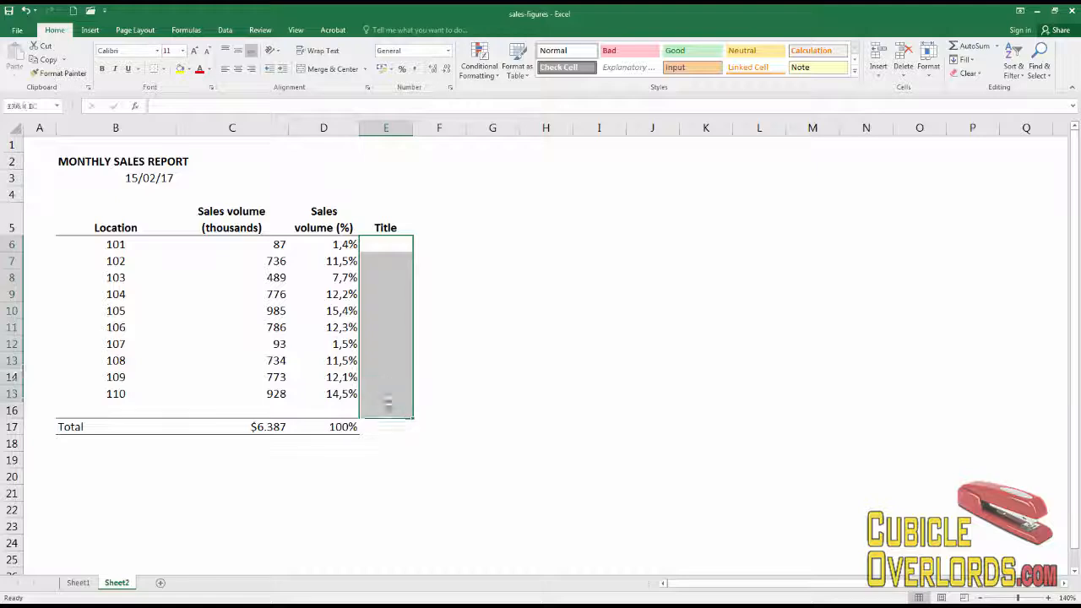
left_click(386, 228)
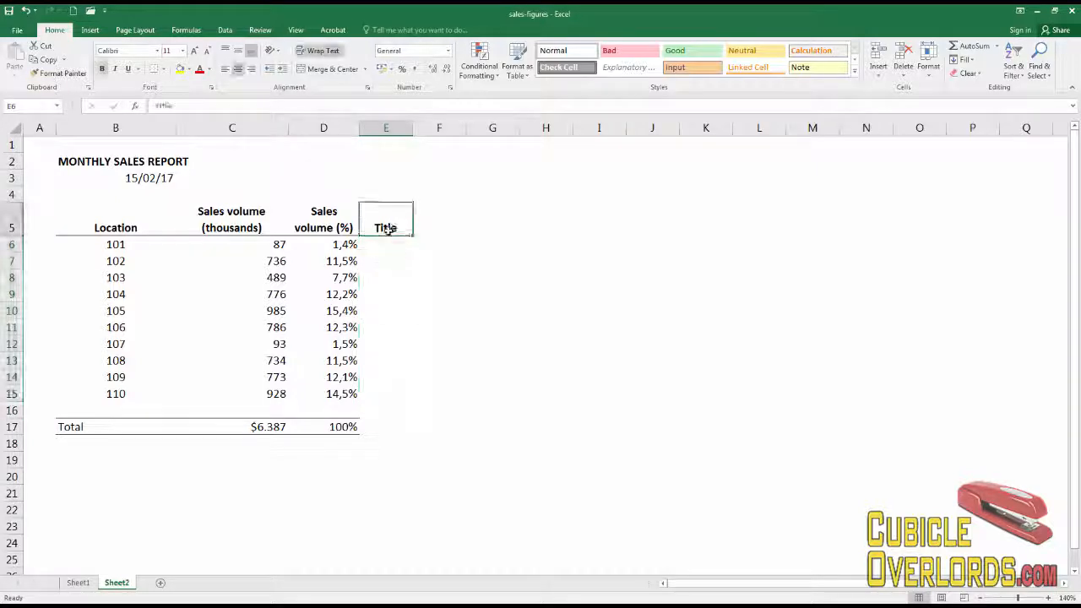
type("Manager C")
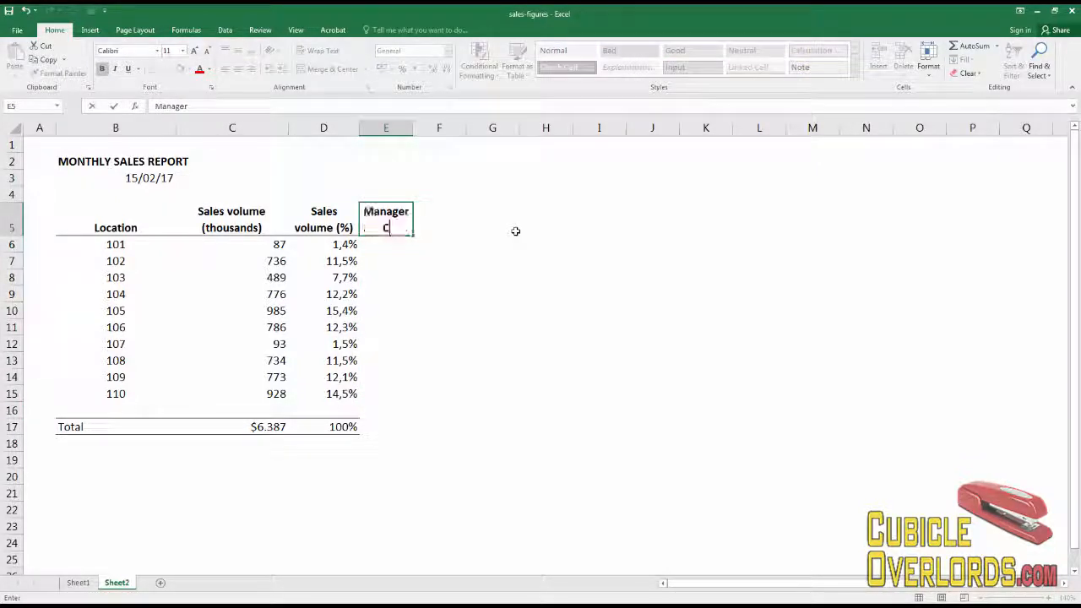
type("ode")
key("Return")
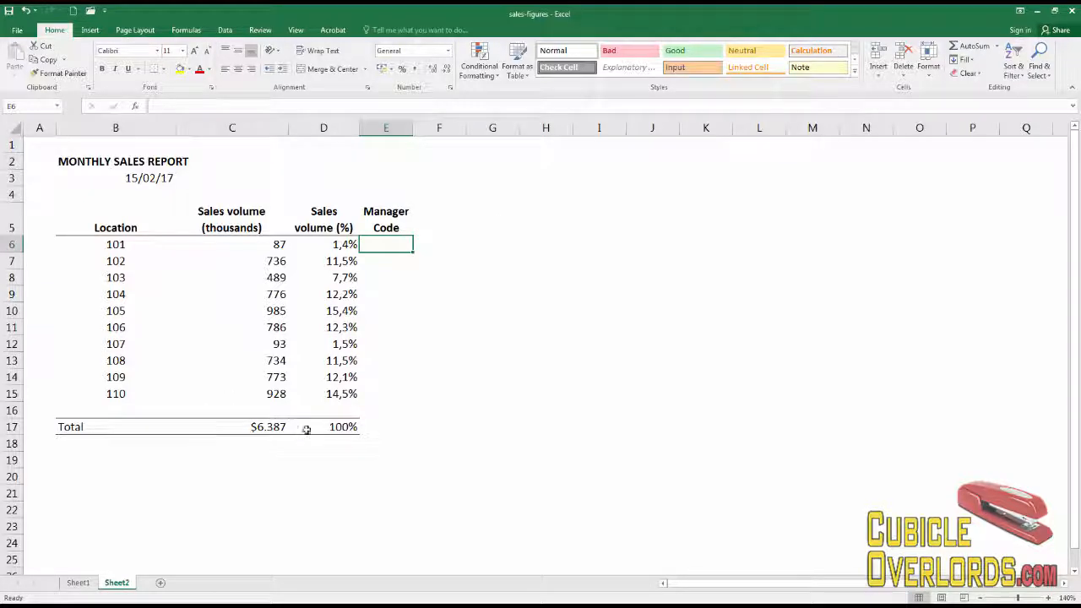
- Copy the Total label from B17 into E17 and undo that paste
left_click(214, 432)
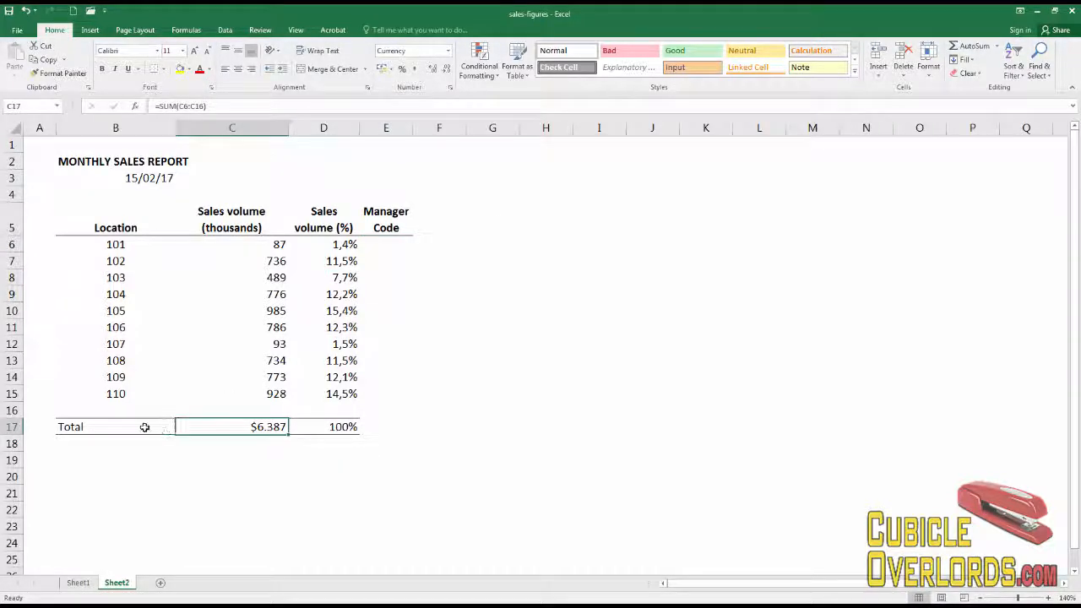
left_click(384, 430)
left_click(148, 427)
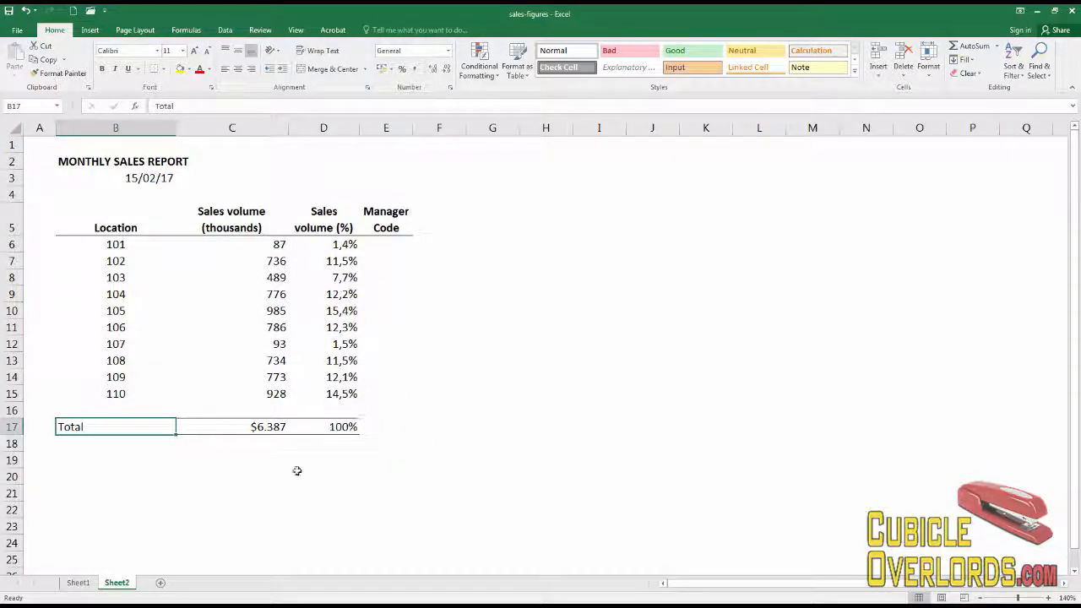
left_click(48, 61)
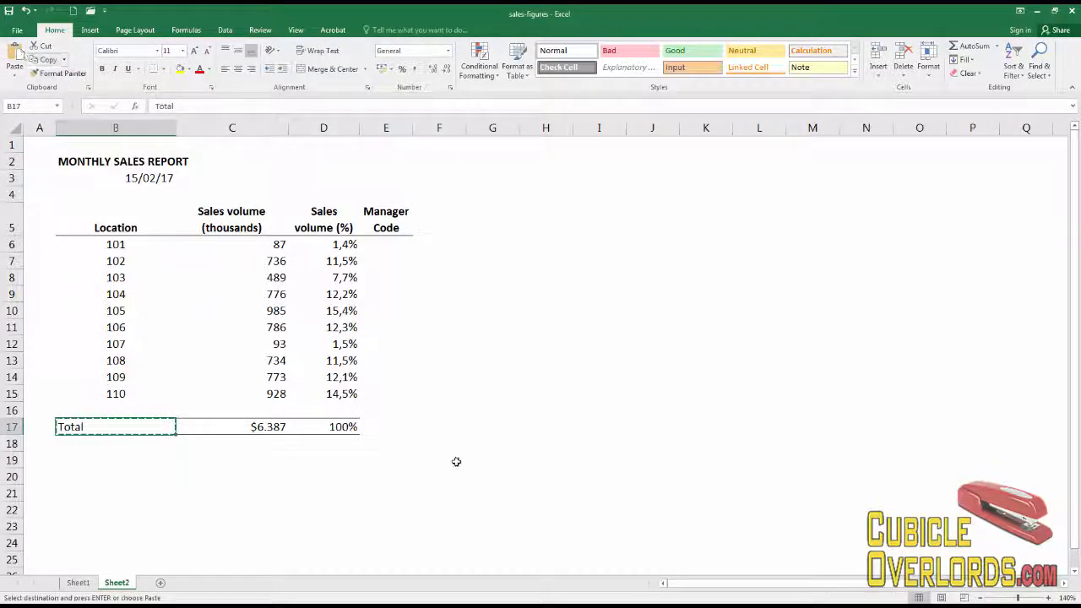
left_click(385, 426)
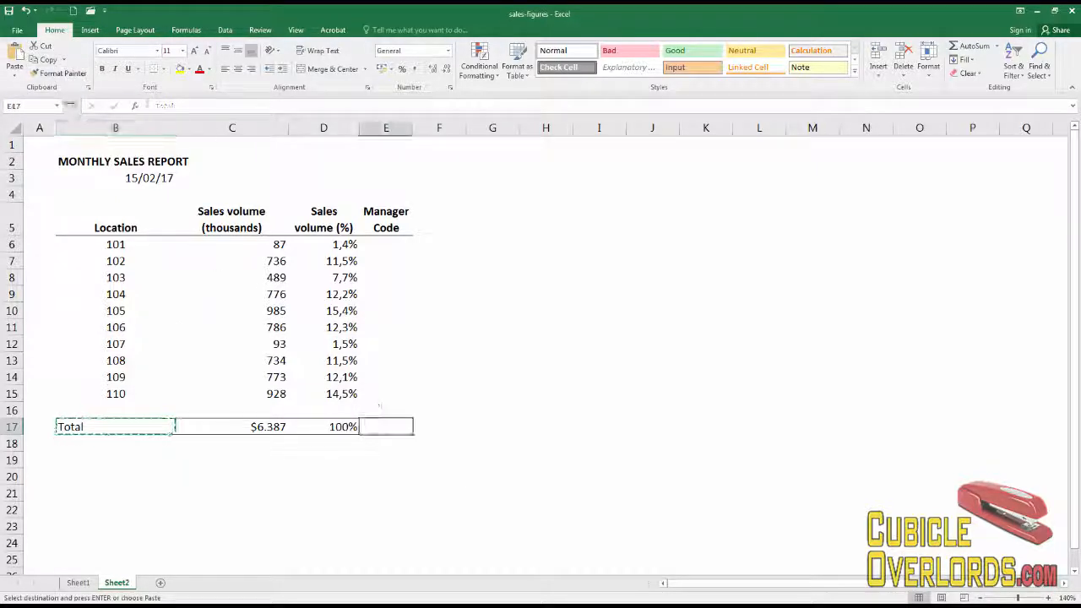
left_click(15, 62)
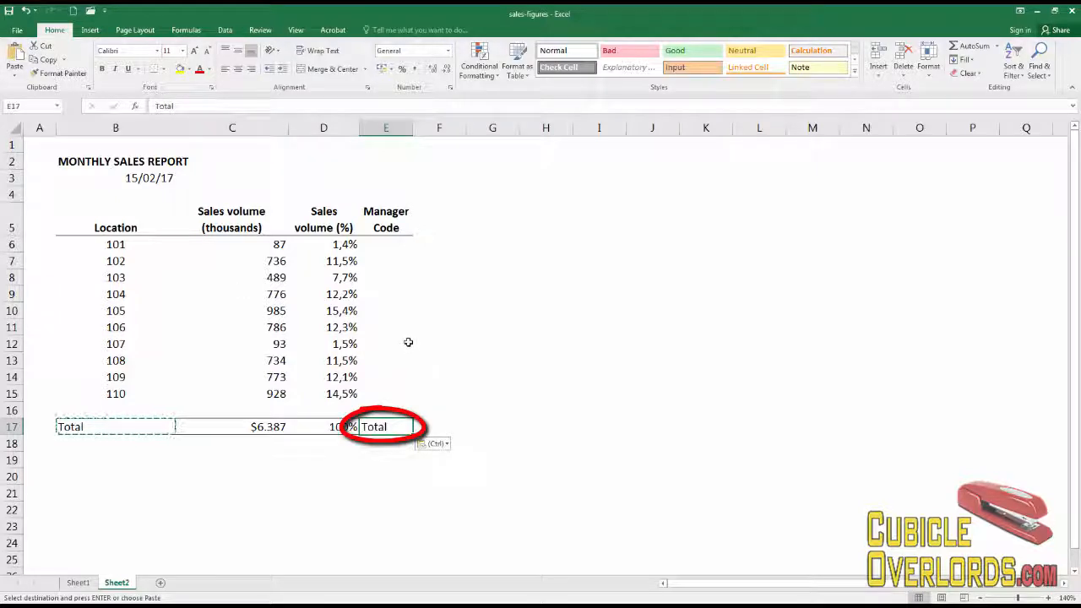
key("ctrl+z")
left_click(434, 379)
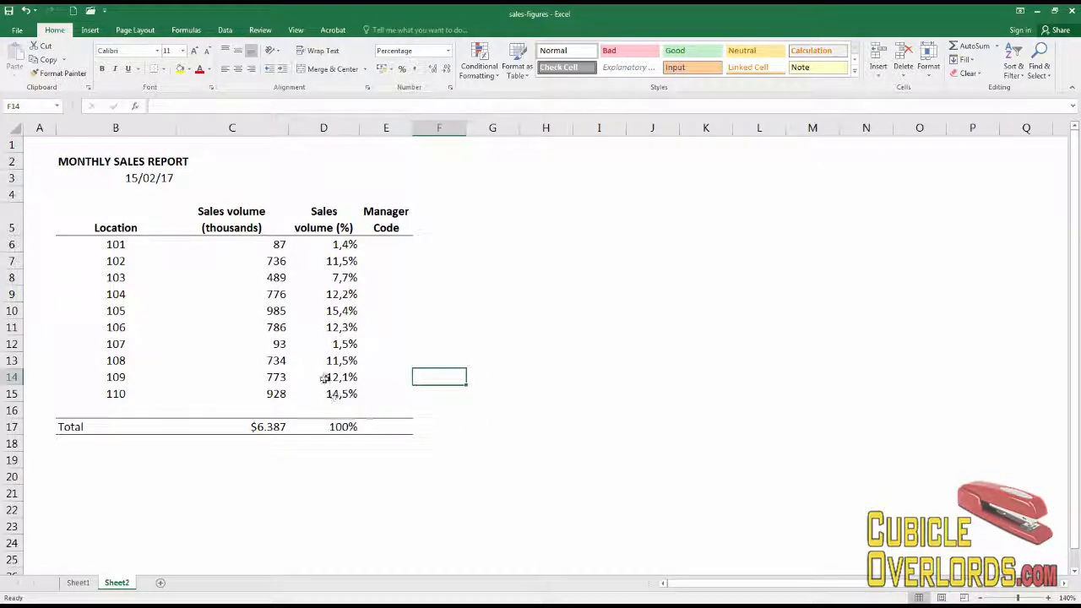
- Copy the percentage total formula from D17 into E17, then delete the pasted result
left_click(270, 428)
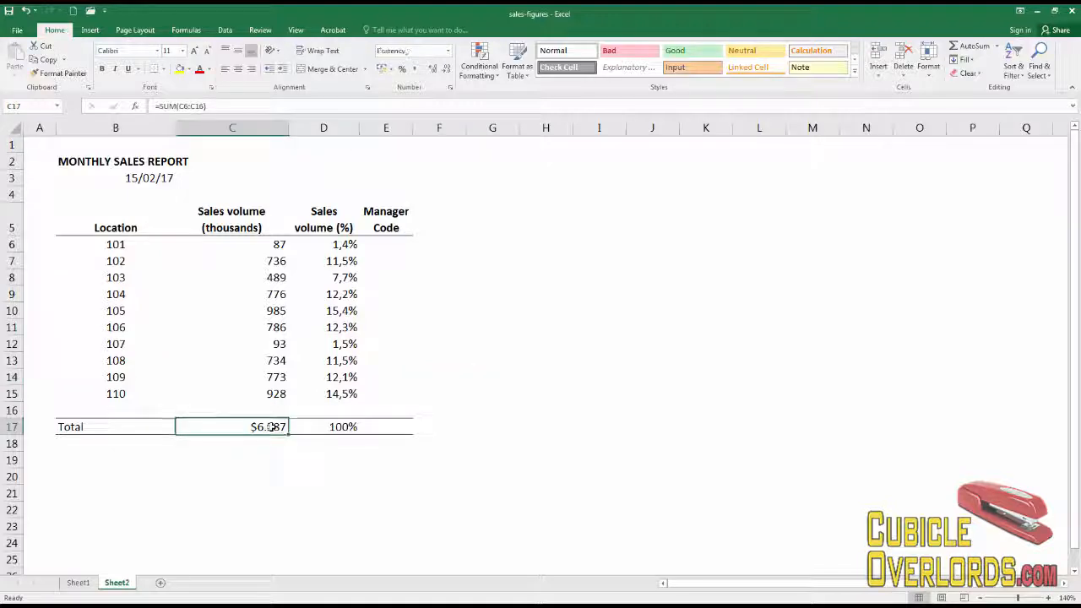
left_click(345, 426)
key("ctrl+c")
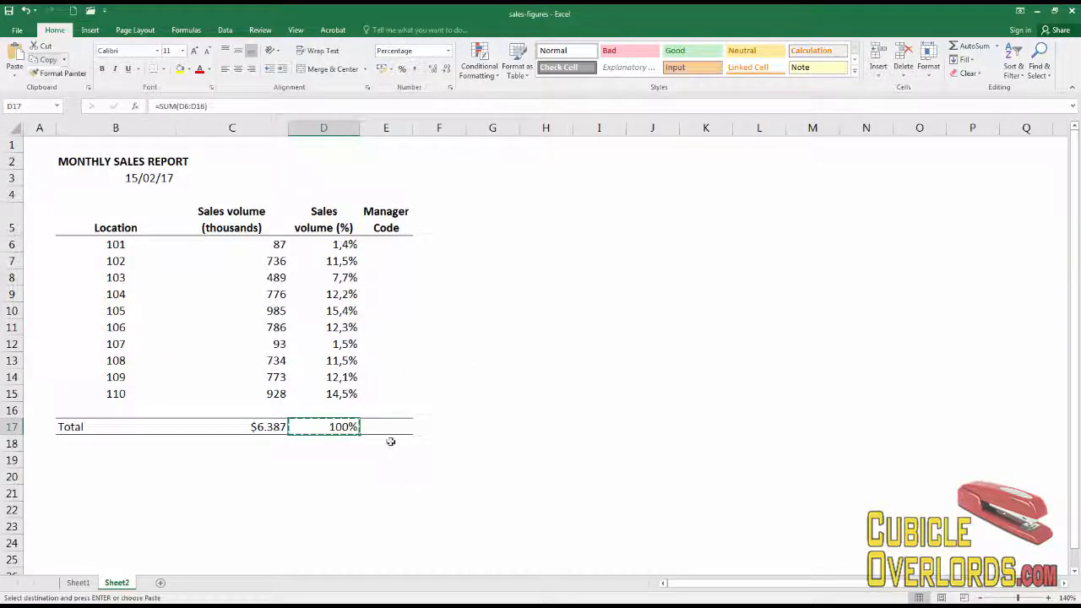
left_click(387, 426)
left_click(15, 55)
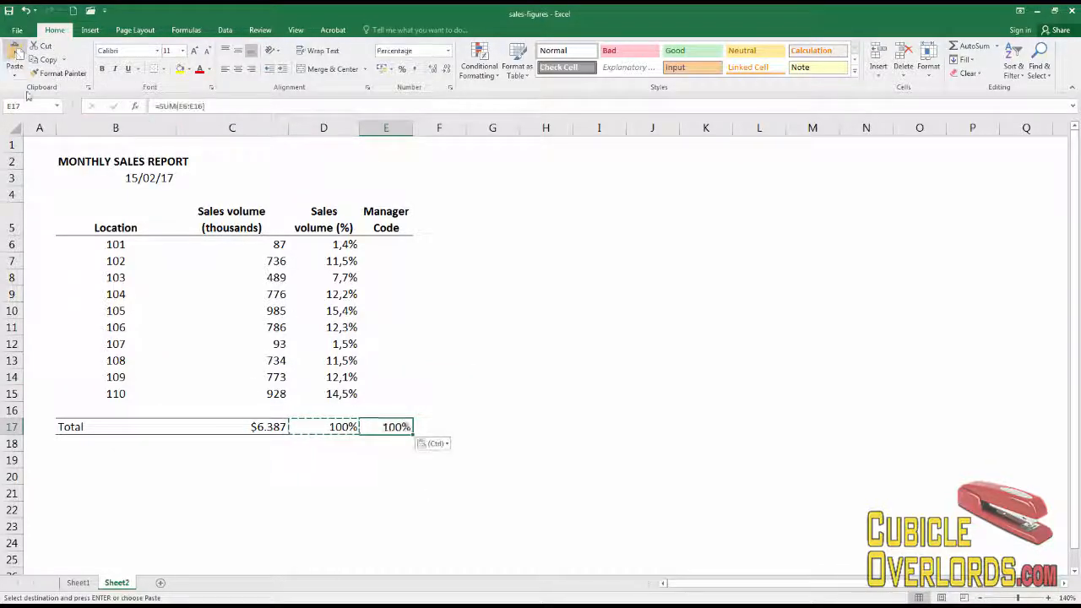
key("Delete")
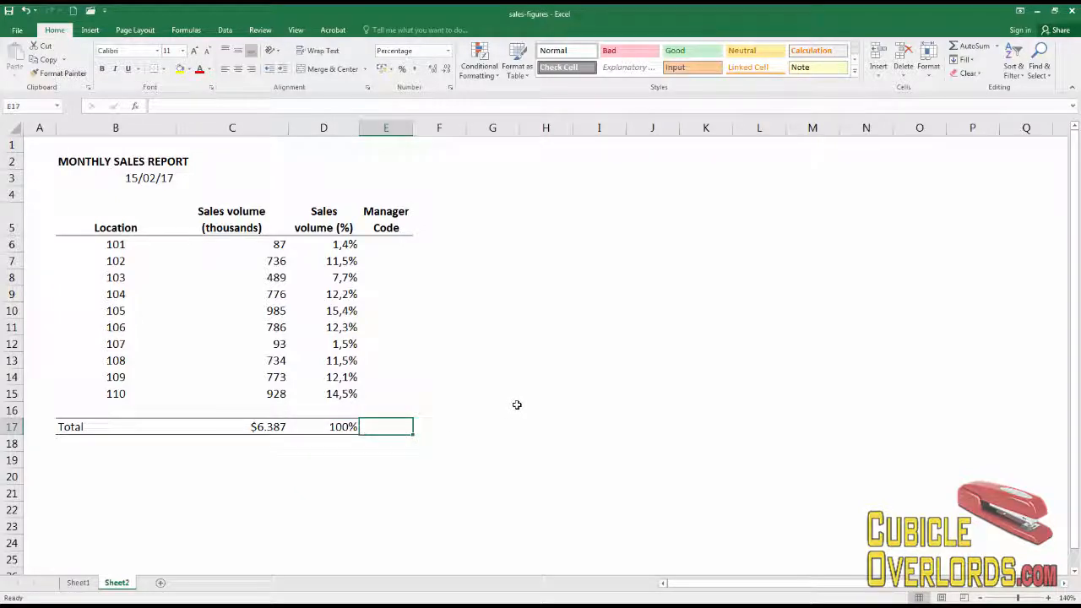
- Enter the manager codes 150, 160 and 1555 in E6, E7 and E8
left_click(403, 248)
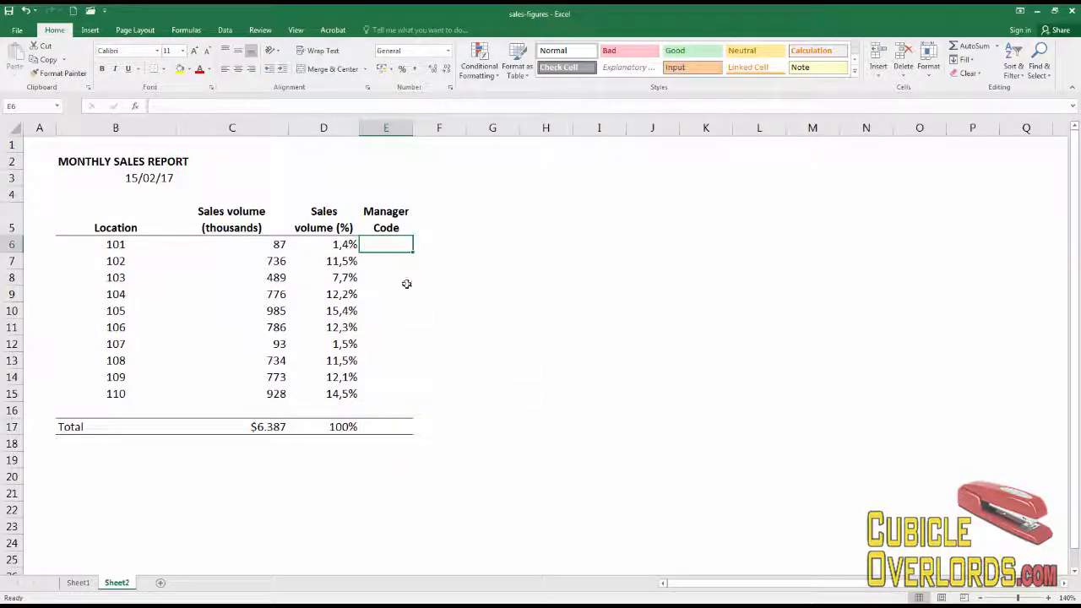
type("150")
key("Return")
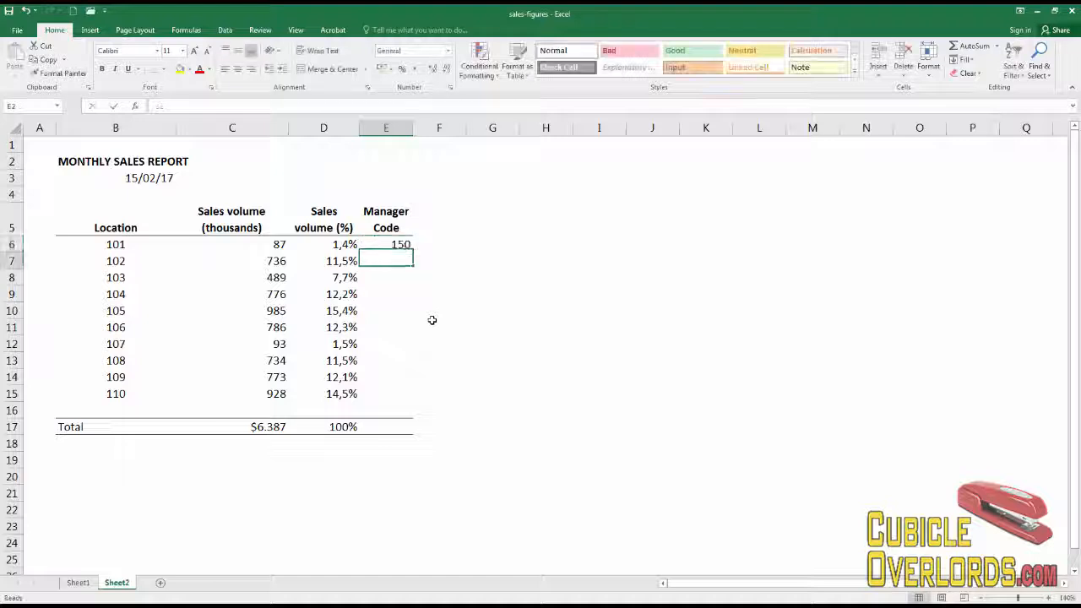
type("160")
key("Return")
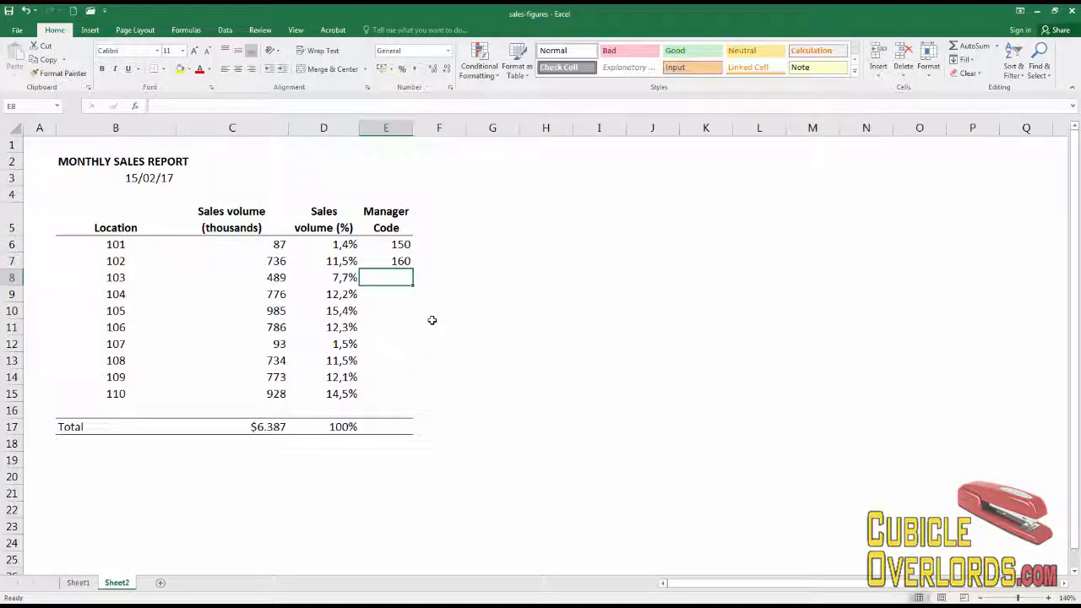
type("1555")
key("Return")
key("Up")
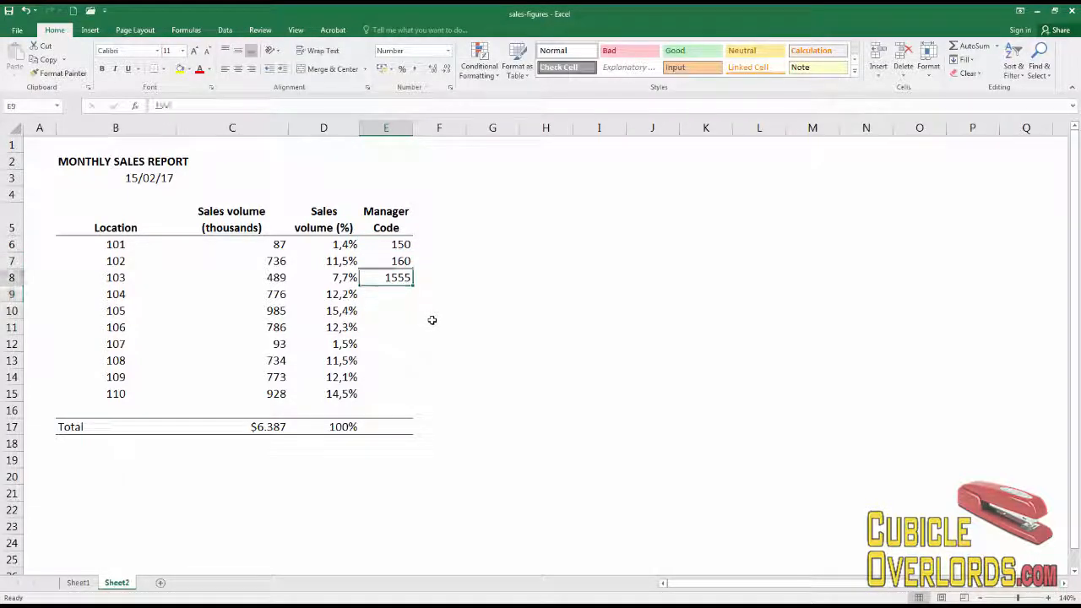
- Copy the codes in E7:E8 and paste them repeatedly down column E through row 14
key("ctrl+c")
key("Down")
key("Up")
key("Up")
key("shift+Down")
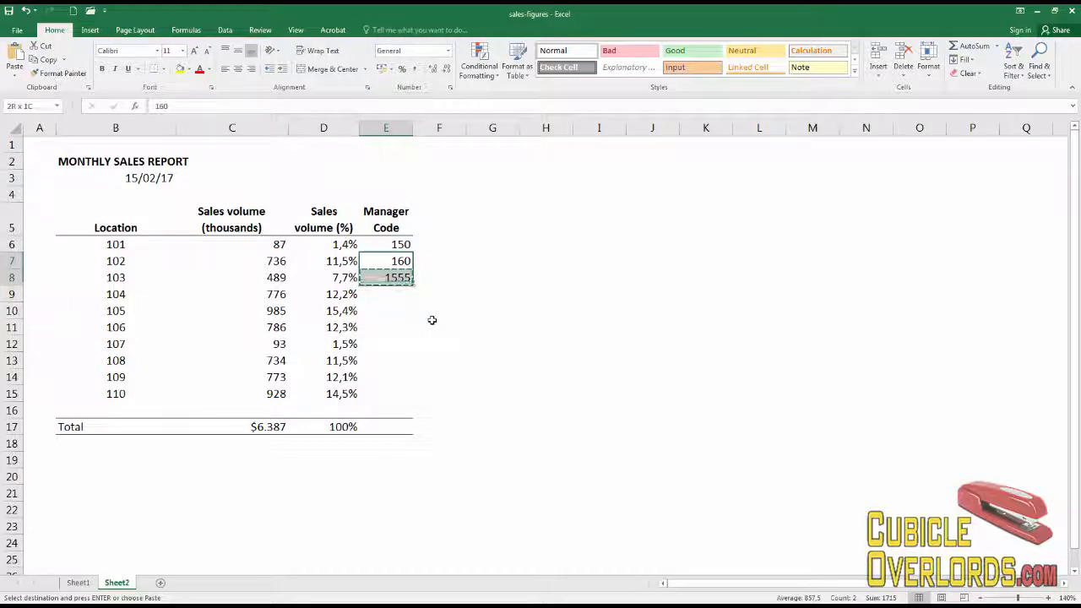
key("ctrl+c")
key("Down")
key("Down")
key("ctrl+v")
key("Down")
key("Down")
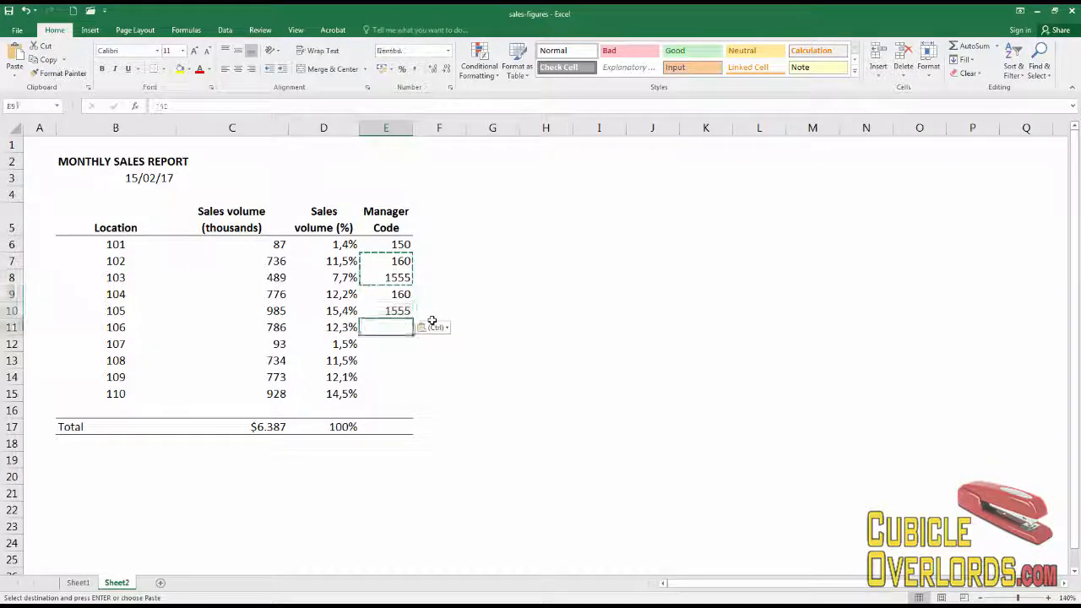
key("ctrl+v")
key("Down")
key("Down")
key("ctrl+v")
- Enter 200 as the code in E15
key("Down")
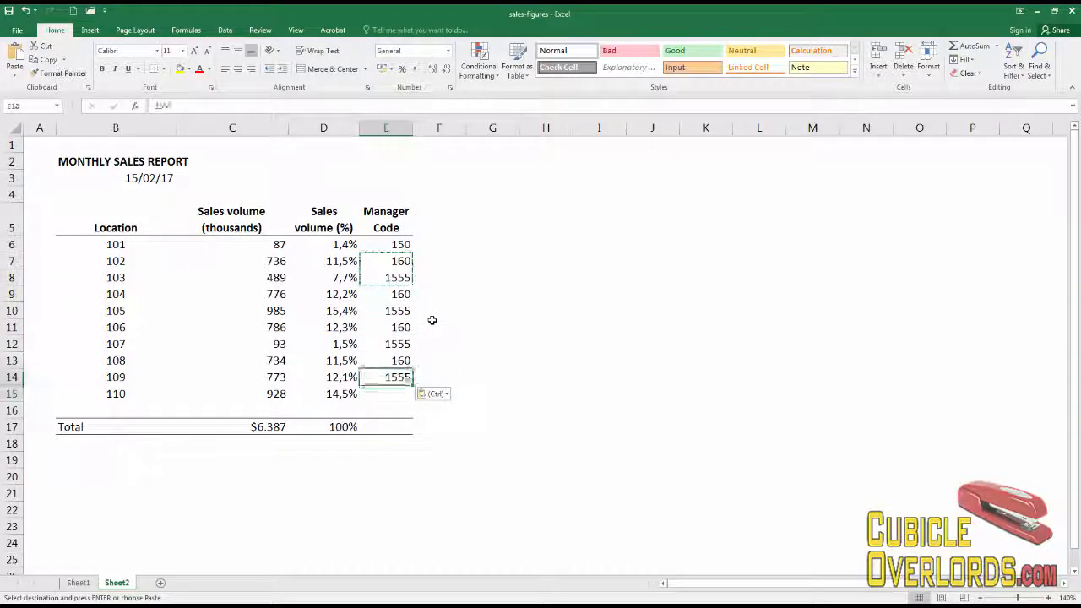
key("Down")
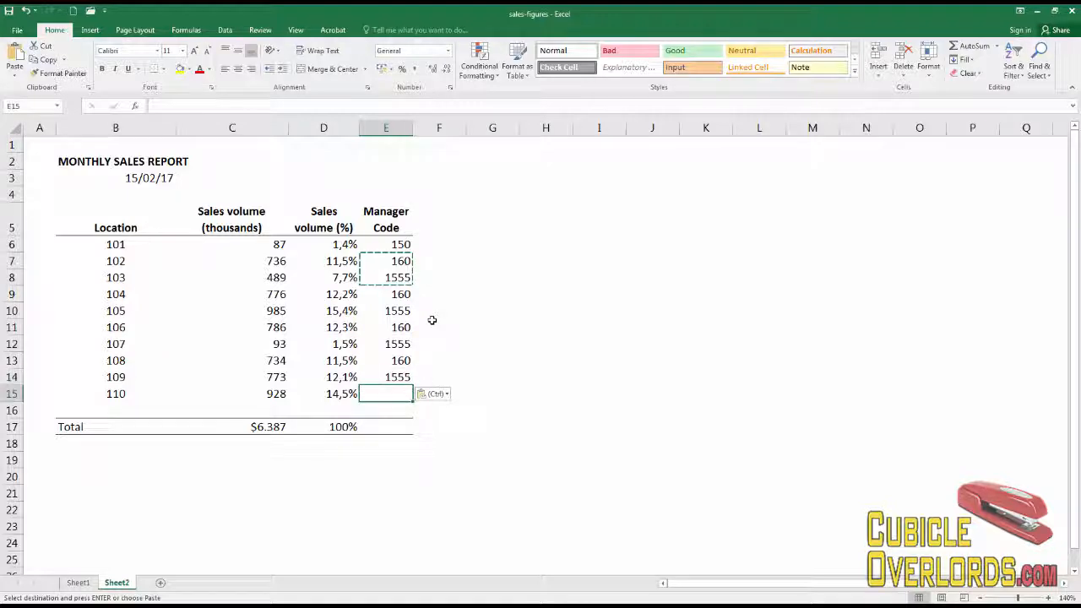
type("200")
key("Return")
key("Up")
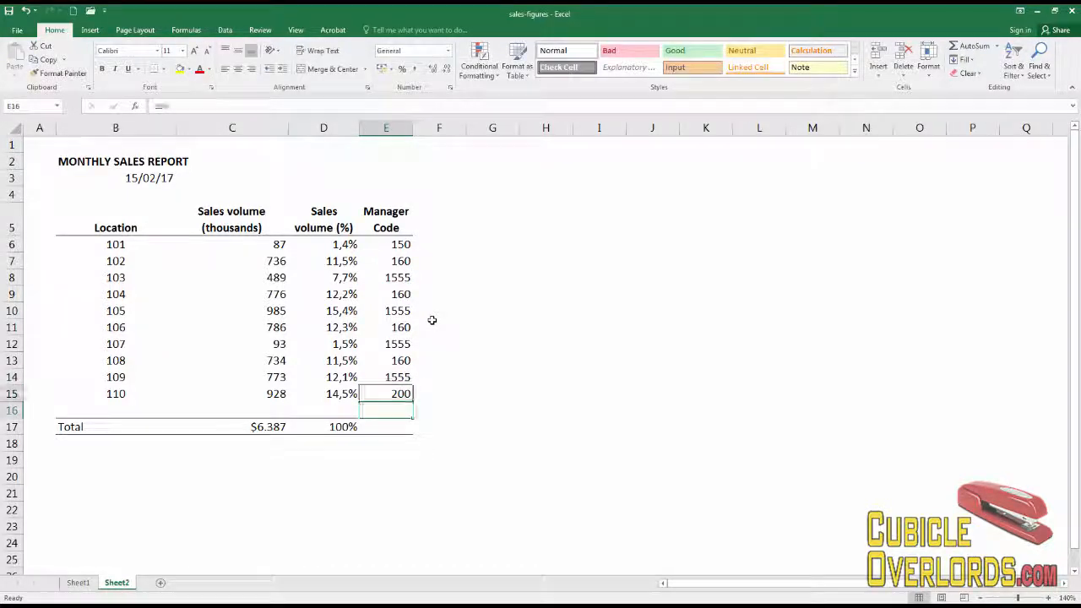
- Replace the E5 header with Est. Costs
left_click(405, 228)
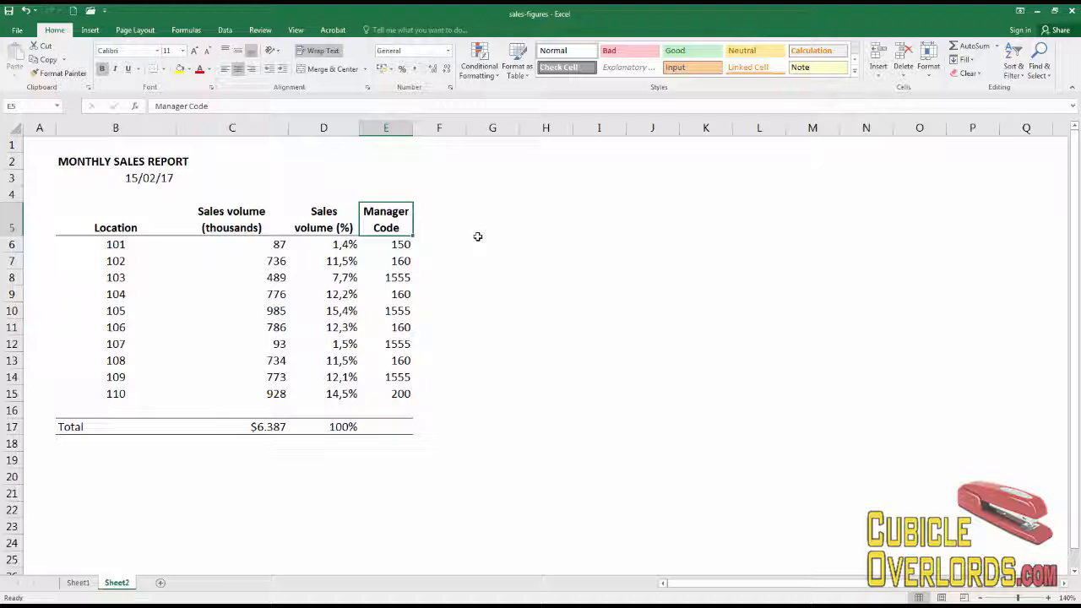
type("Est.")
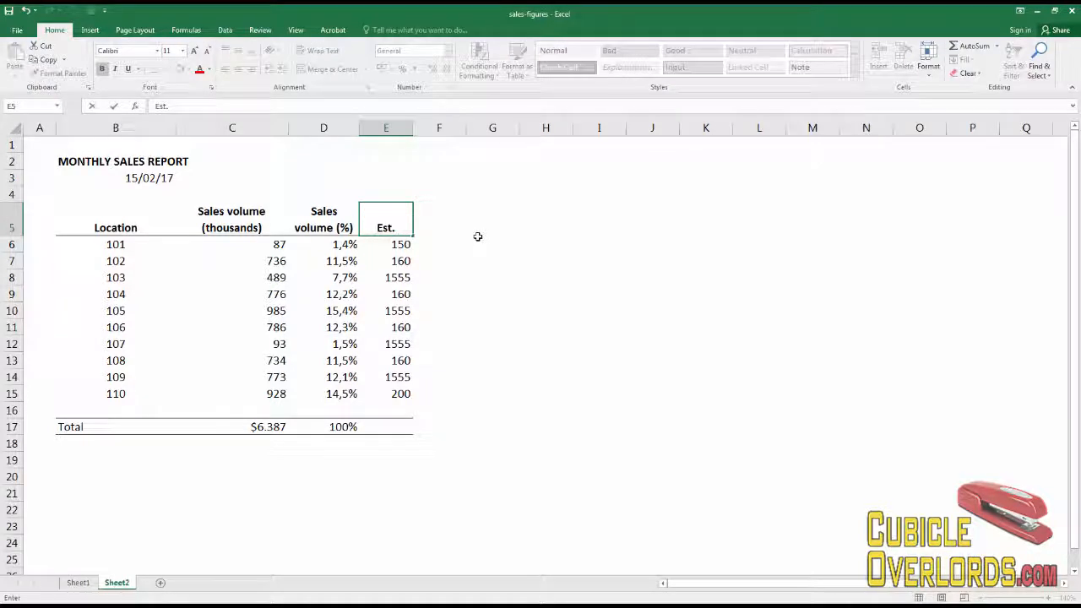
type(" Costs")
key("Return")
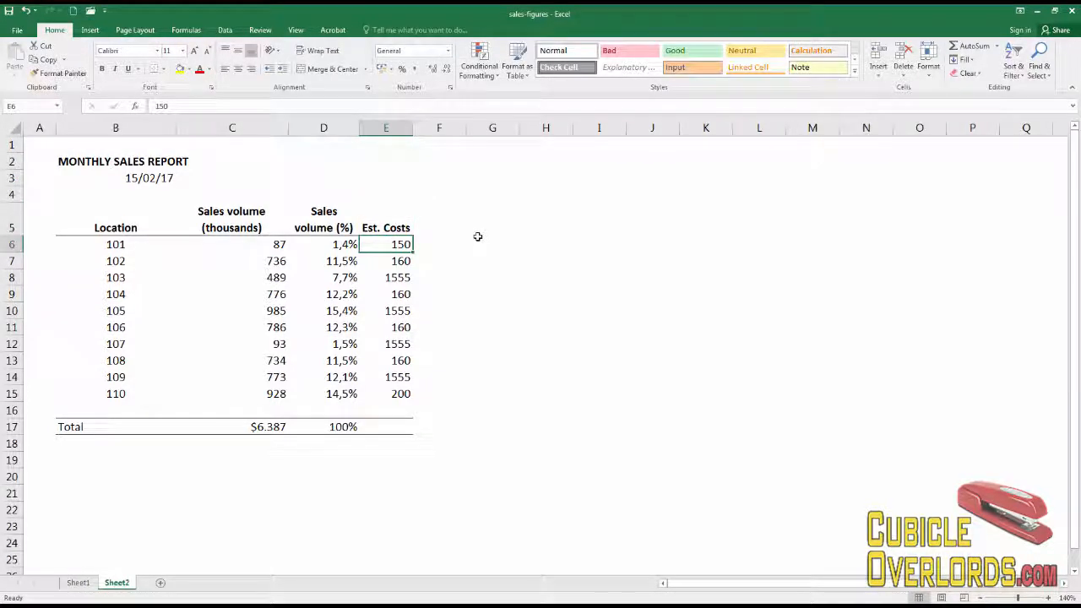
- Sum E6:E15 into E17 with AutoSum and widen column E
left_click(393, 427)
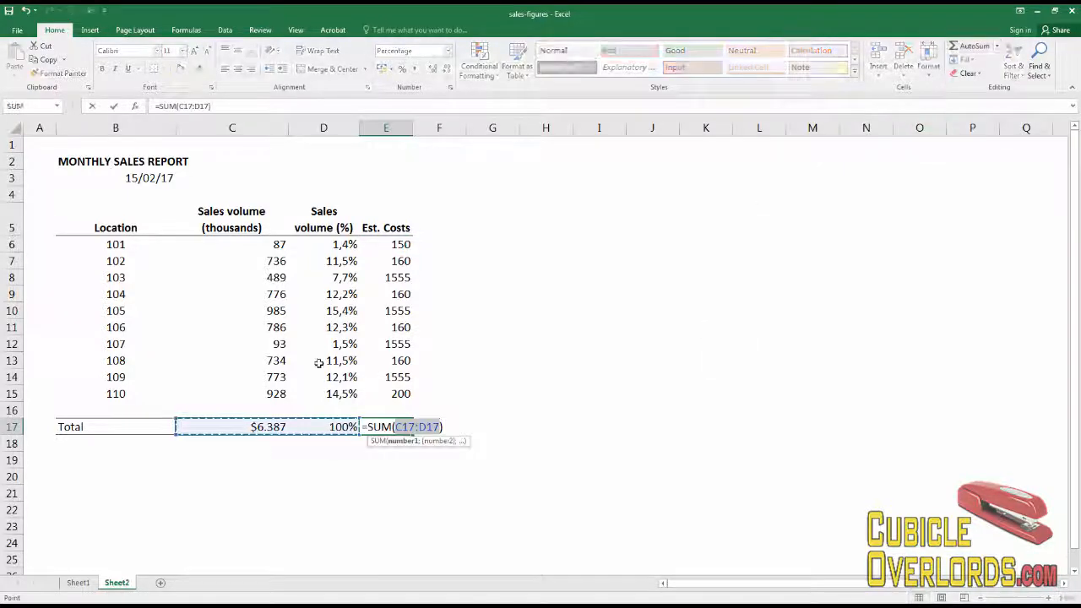
left_click_drag(385, 244, 390, 393)
key("Return")
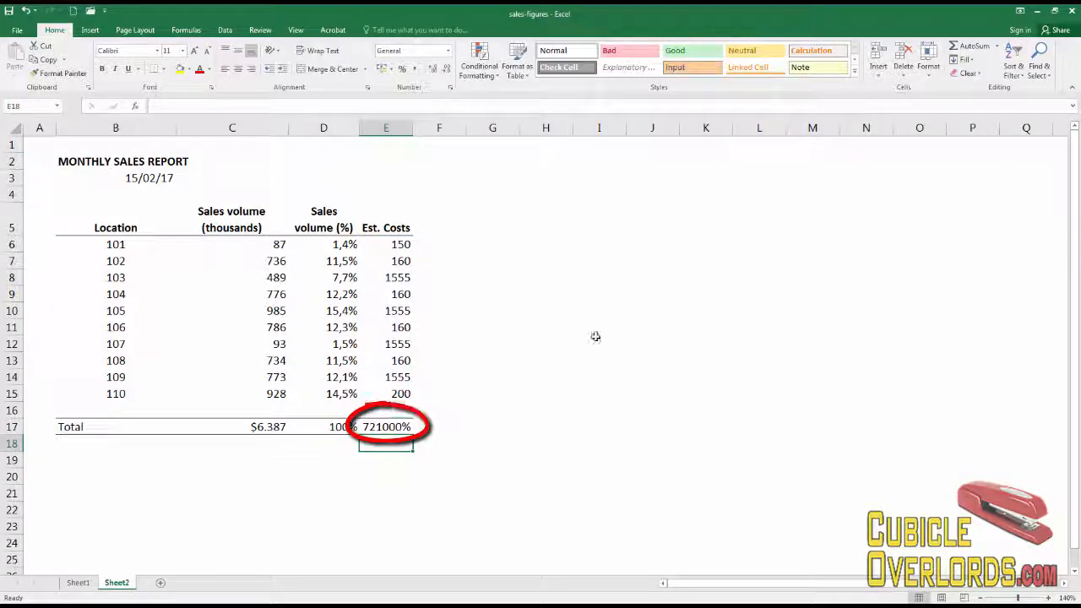
left_click_drag(413, 134, 430, 134)
left_click(471, 427)
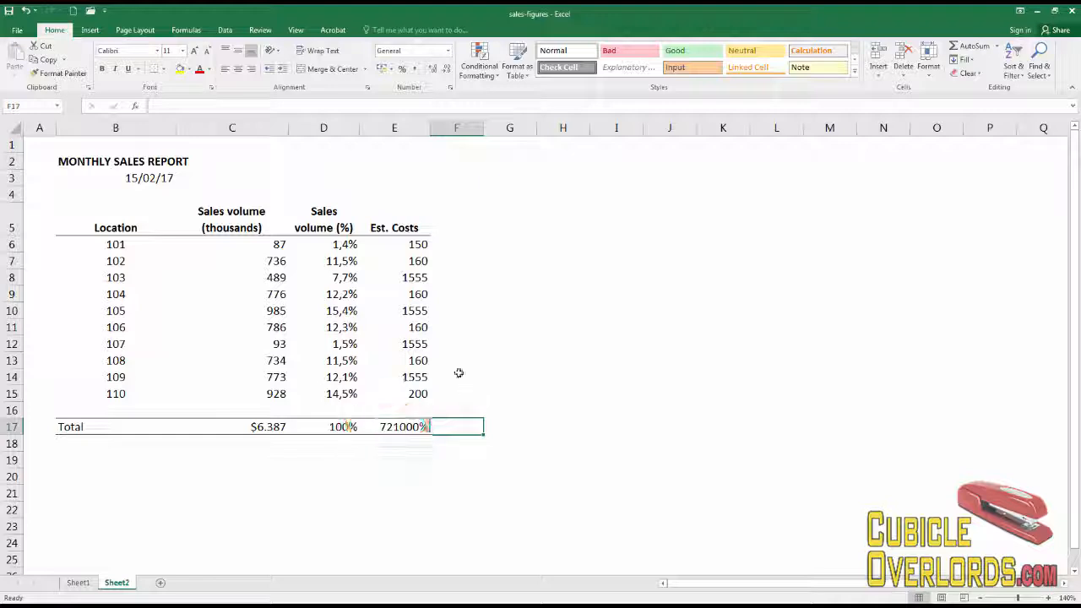
- Compare the totals in D17 and E17 and delete the E17 total
left_click(407, 425)
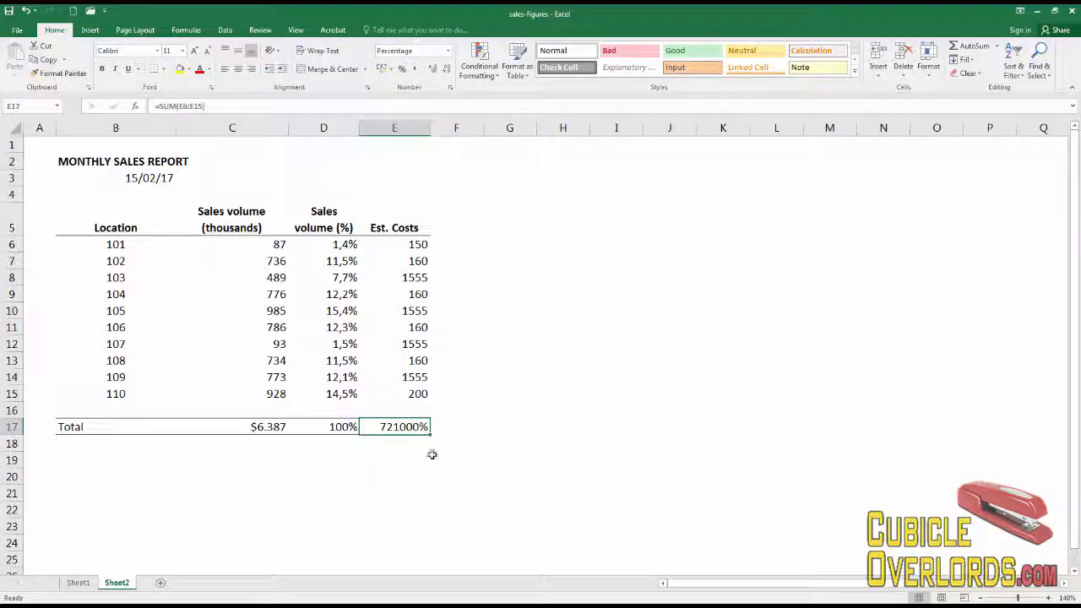
left_click(347, 424)
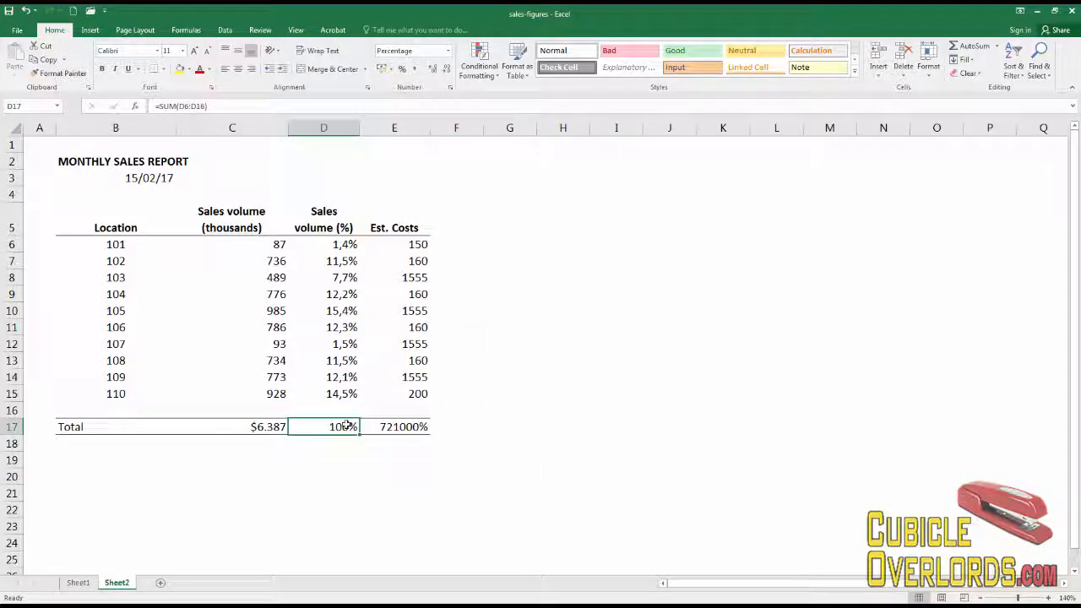
left_click(401, 428)
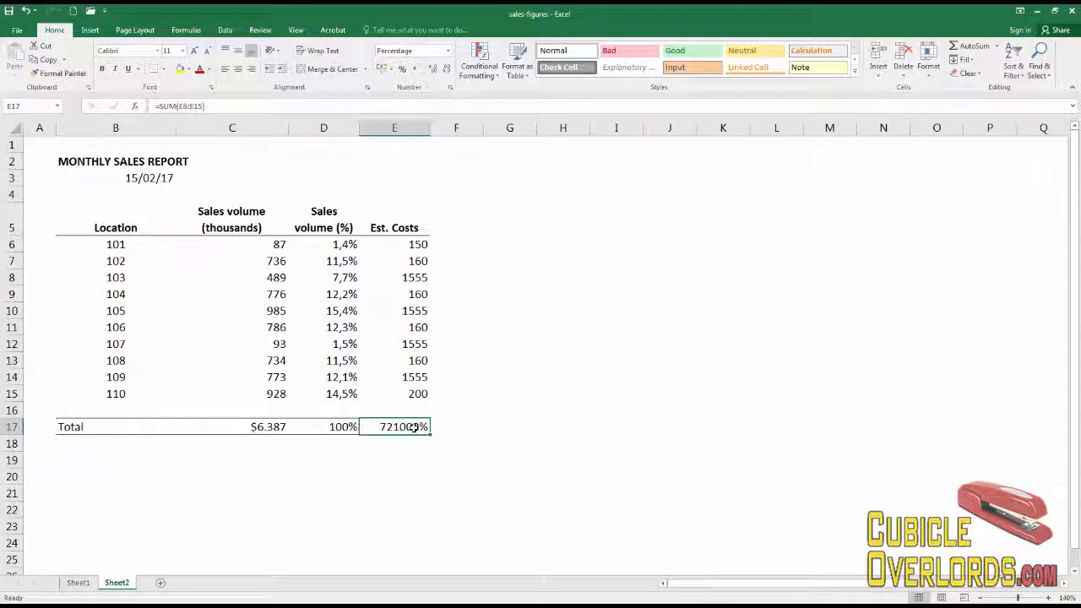
key("Delete")
- Apply C17's currency formatting to E17 by pasting C17 there and clearing its contents
key("Left")
key("Left")
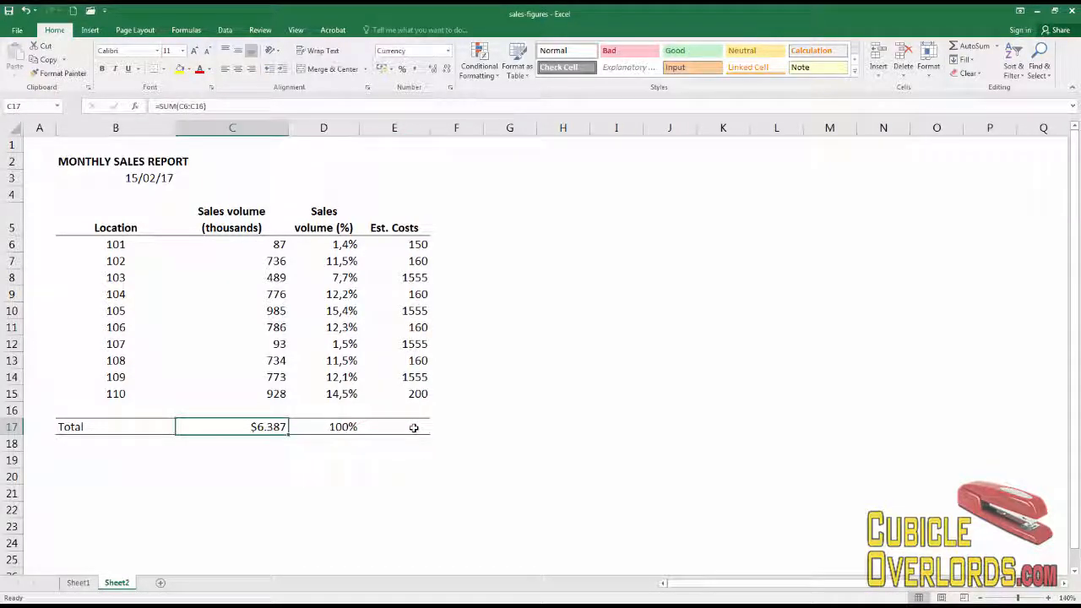
key("ctrl+c")
key("Right")
key("Right")
key("shift+Right")
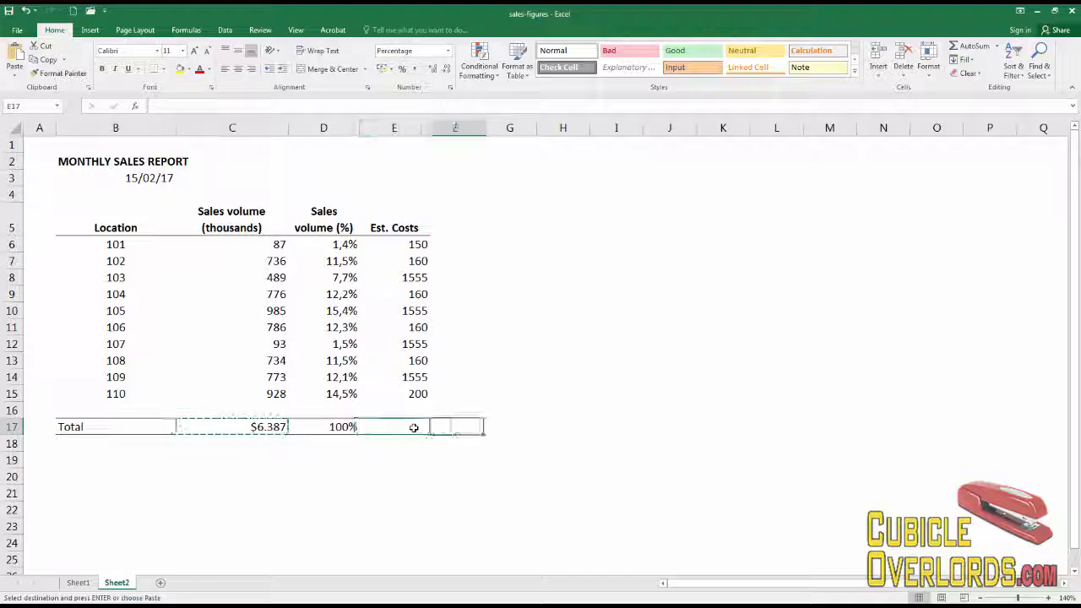
key("shift+Left")
key("ctrl+v")
key("Delete")
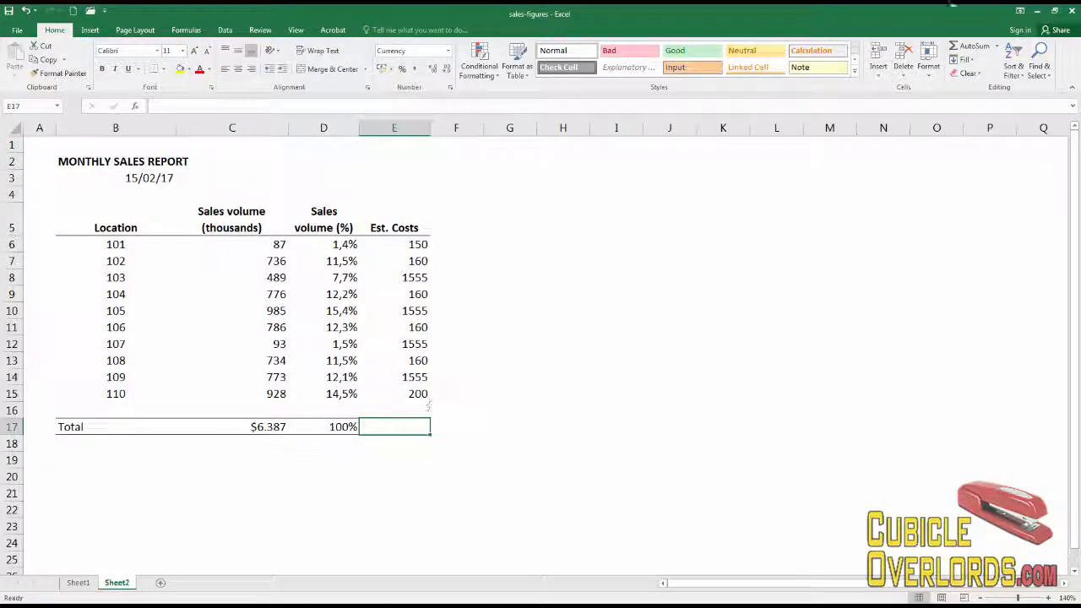
- Sum E6:E15 into E17 with AutoSum and review the total and cost values
left_click(970, 46)
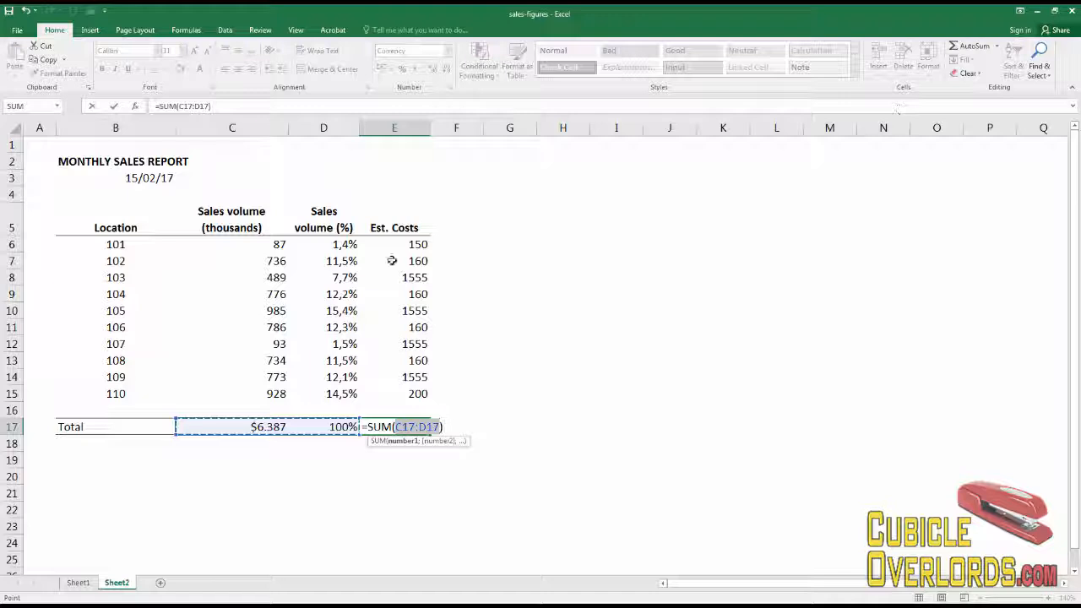
left_click_drag(403, 244, 397, 393)
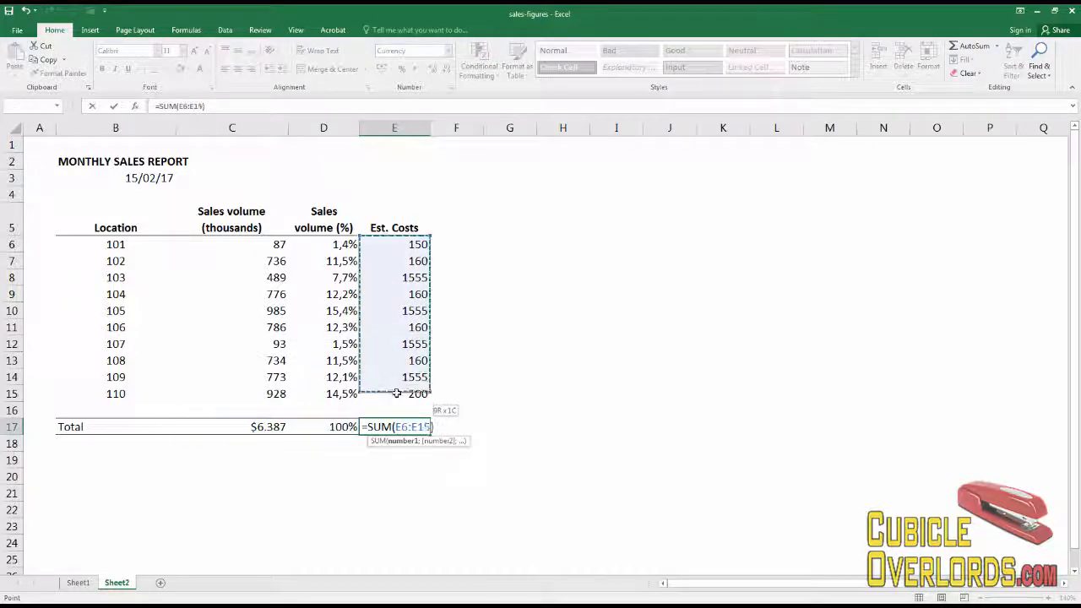
key("Return")
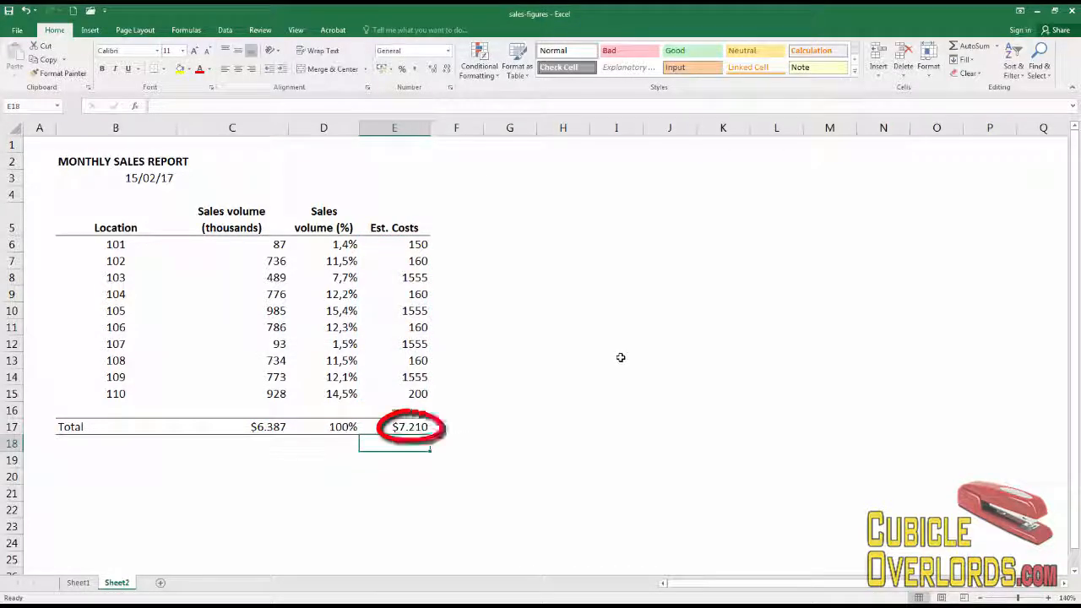
left_click(620, 357)
left_click(412, 426)
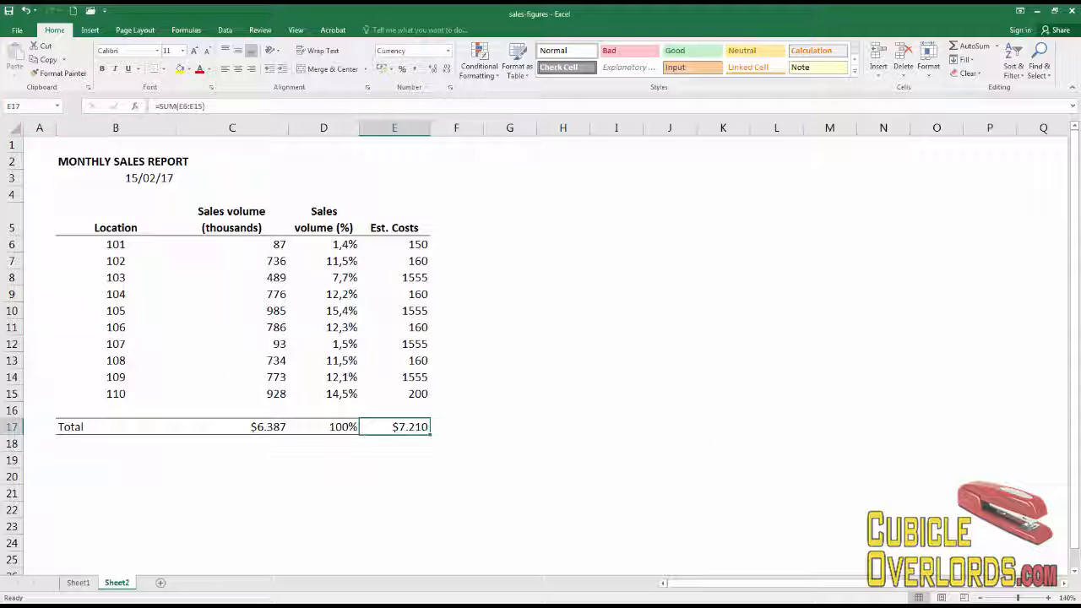
key("Up")
key("Up")
key("Up")
key("Up")
key("Up")
key("Up")
key("Up")
key("Up")
key("Up")
key("Up")
key("Up")
key("Up")
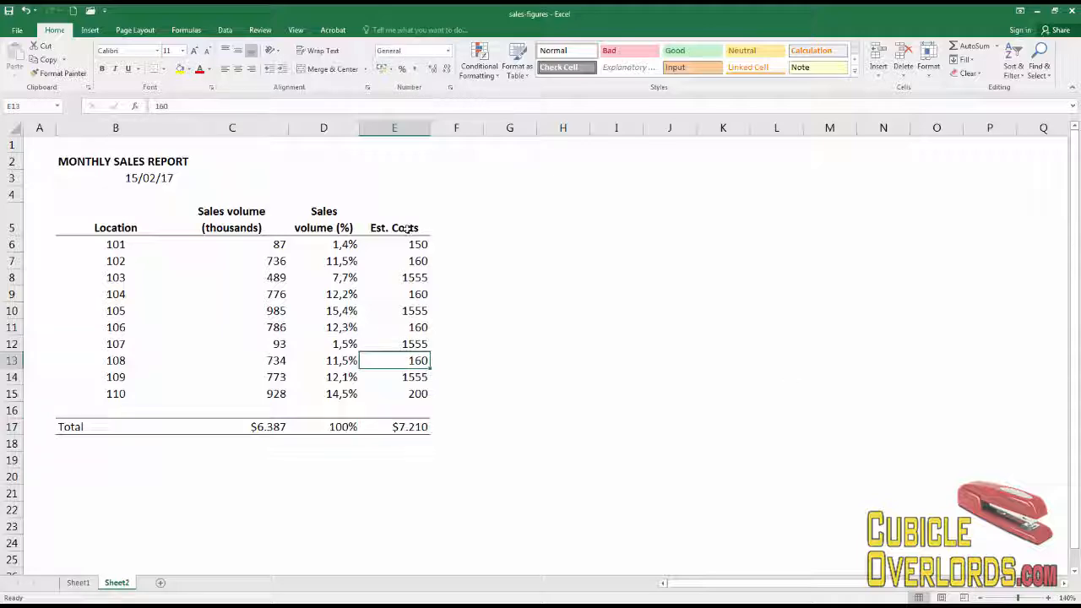